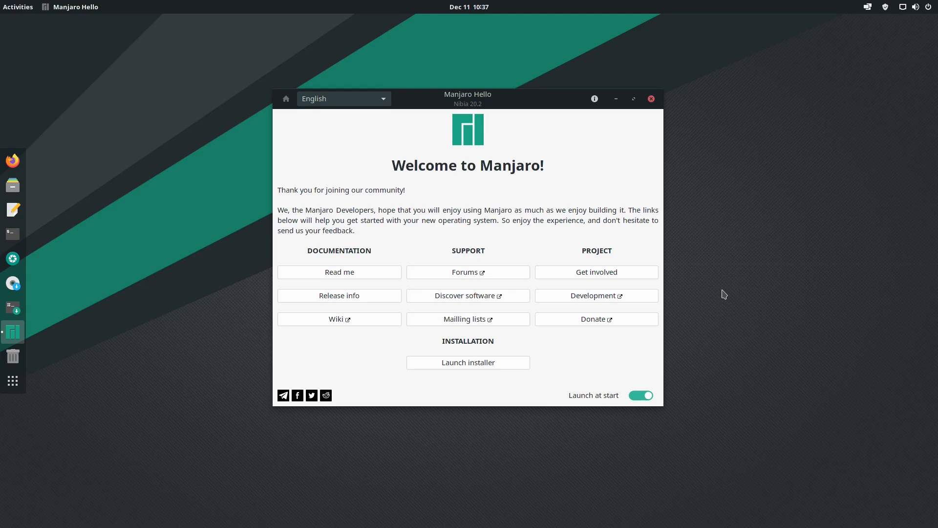
# Step: Close the Manjaro Hello window, launch the Manjaro Architect installer in a terminal, and enter the sudo password
pyautogui.click(651, 99)
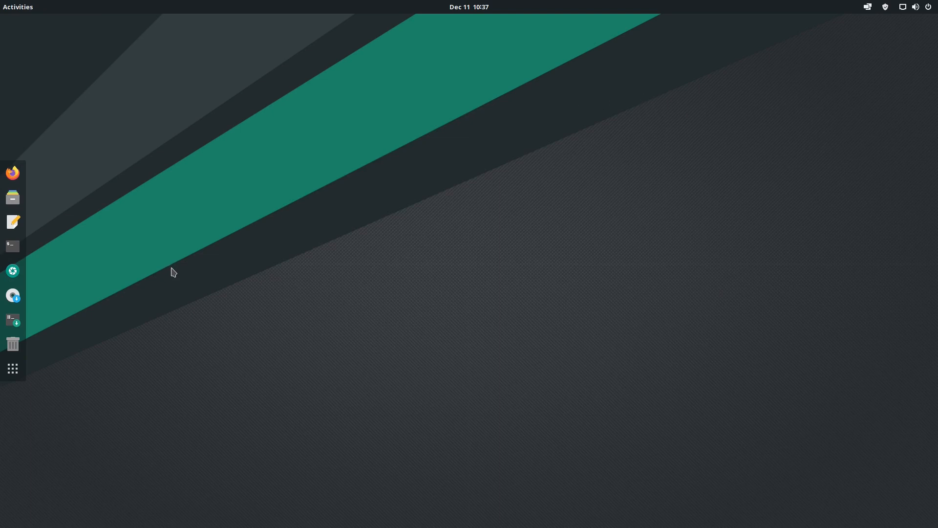
pyautogui.click(14, 321)
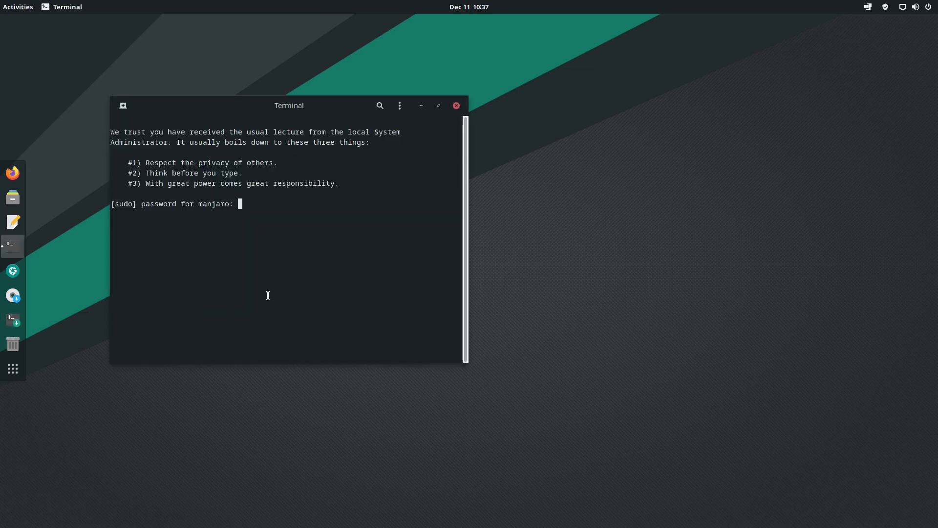
pyautogui.press('Return')
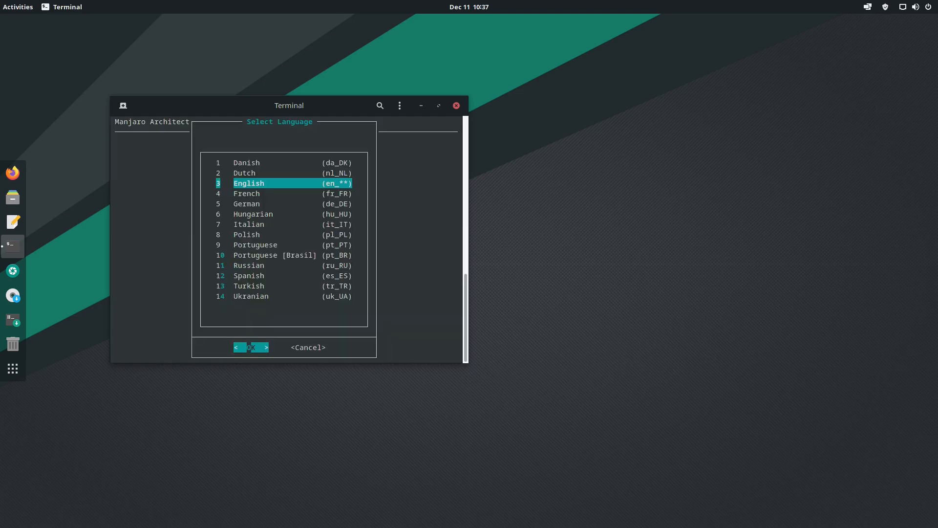
# Step: Make the terminal full screen, choose English as the installer language, and dismiss the welcome message
pyautogui.press('F11')
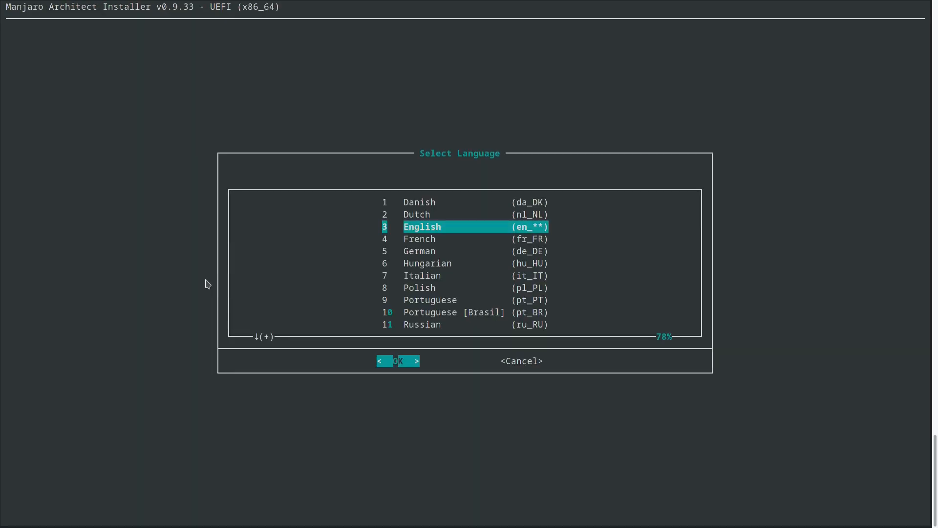
pyautogui.press('Return')
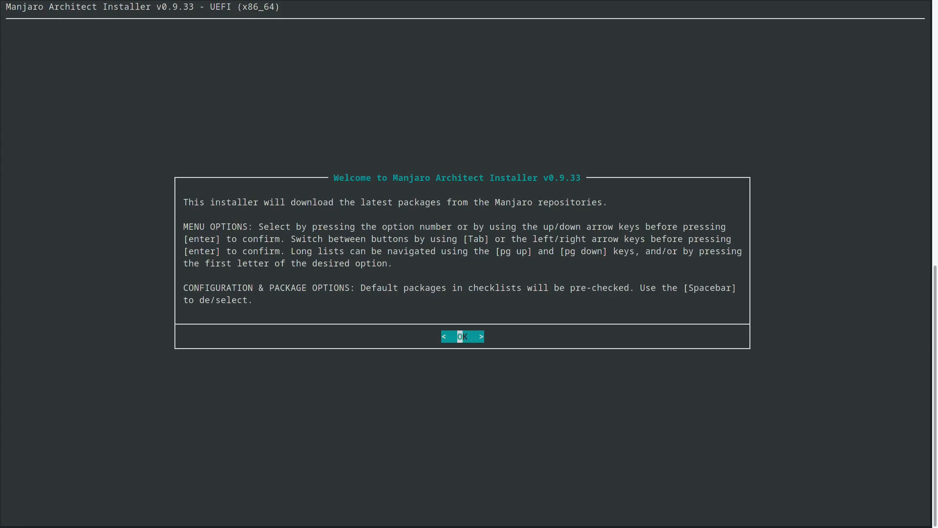
pyautogui.press('Return')
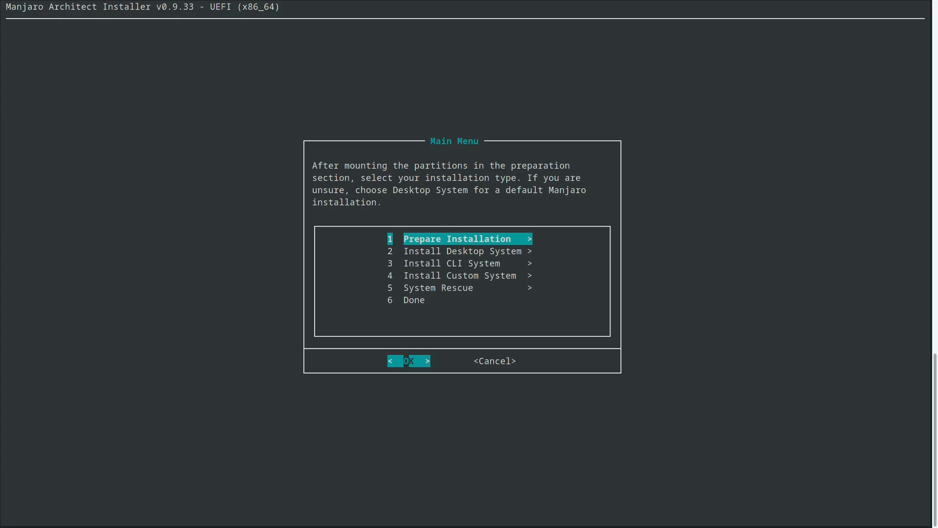
# Step: In the installation preparation section, change the virtual console keymap to de_CH-latin1
pyautogui.press('Return')
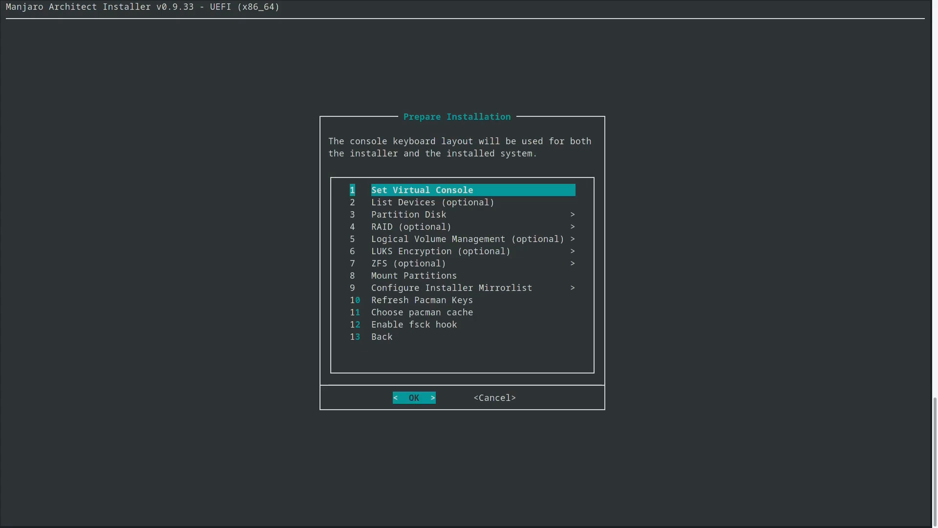
pyautogui.press('Return')
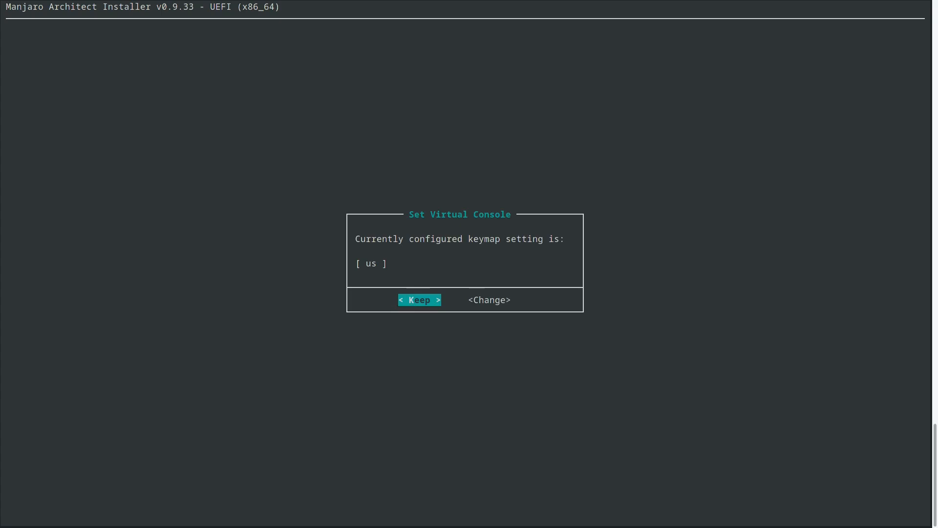
pyautogui.press('Right')
pyautogui.press('Return')
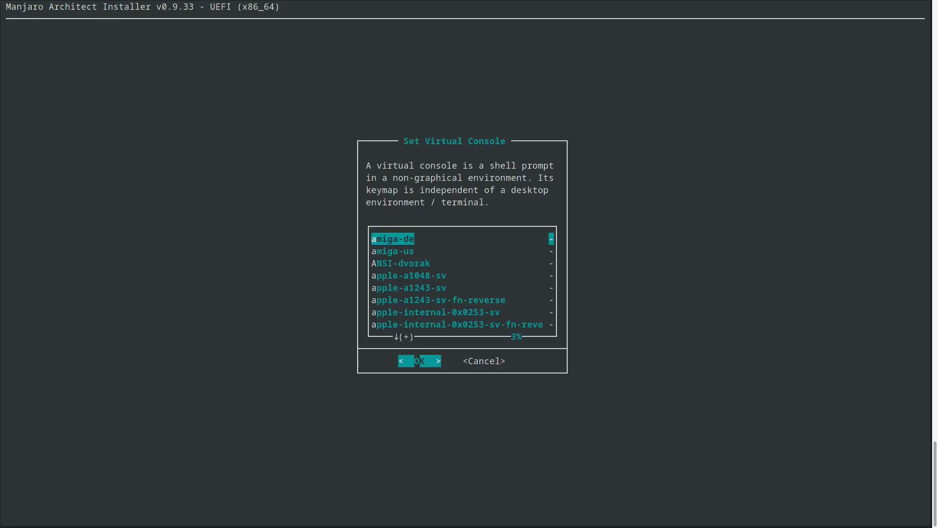
pyautogui.press('Down')
pyautogui.press('Down')
pyautogui.press('Down')
pyautogui.press('Down')
pyautogui.press('Down')
pyautogui.press('Down')
pyautogui.press('Down')
pyautogui.press('Down')
pyautogui.press('Down')
pyautogui.press('Down')
pyautogui.press('Down')
pyautogui.press('Down')
pyautogui.press('Down')
pyautogui.press('Down')
pyautogui.press('Down')
pyautogui.press('Down')
pyautogui.press('Down')
pyautogui.press('Down')
pyautogui.press('Down')
pyautogui.press('Down')
pyautogui.press('Down')
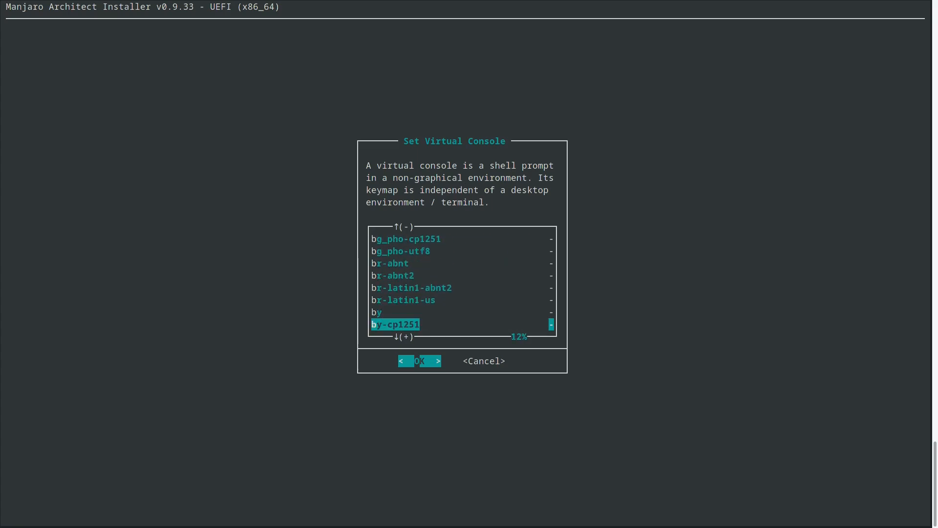
pyautogui.press('Up')
pyautogui.press('Up')
pyautogui.press('Up')
pyautogui.press('Up')
pyautogui.press('Up')
pyautogui.press('Up')
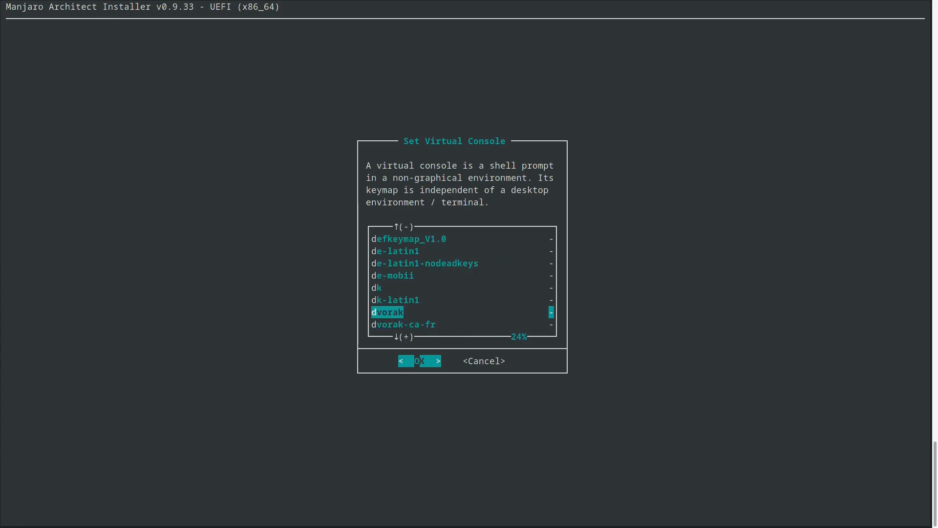
pyautogui.press('Up')
pyautogui.press('Up')
pyautogui.press('Up')
pyautogui.press('Up')
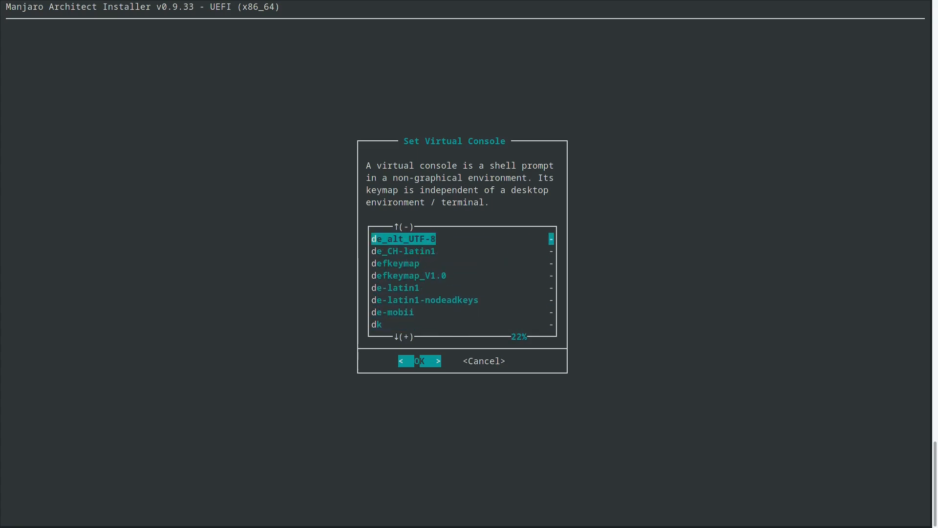
pyautogui.press('Down')
pyautogui.press('Return')
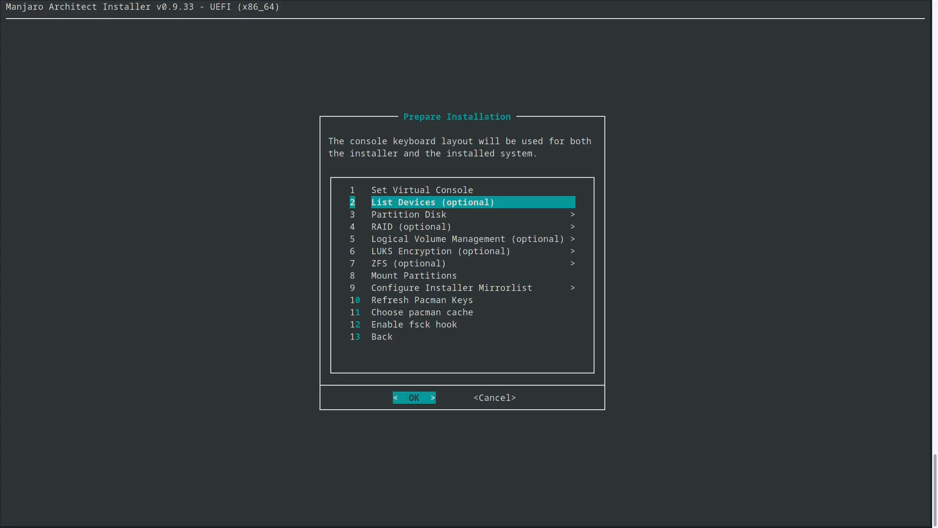
# Step: List the available devices, and open the 50G disk /dev/vda in the gdisk partitioning tool
pyautogui.press('Return')
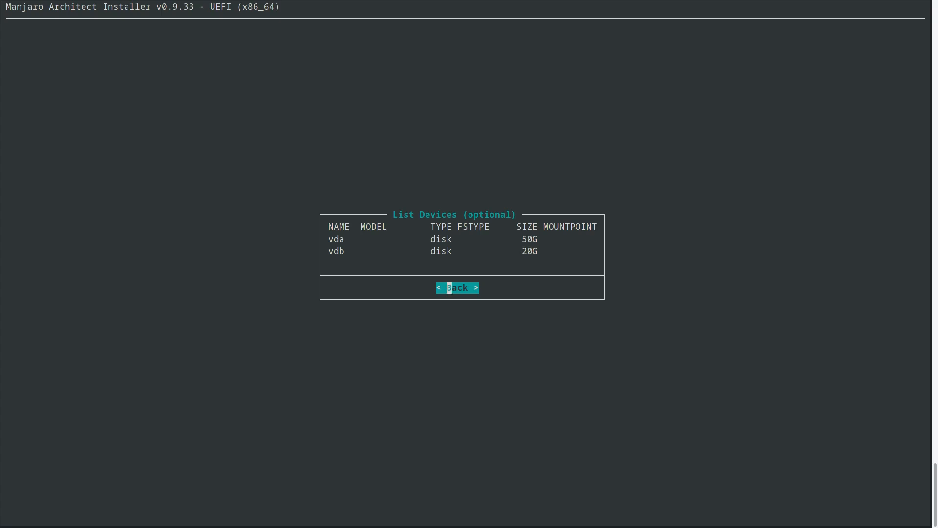
pyautogui.press('Return')
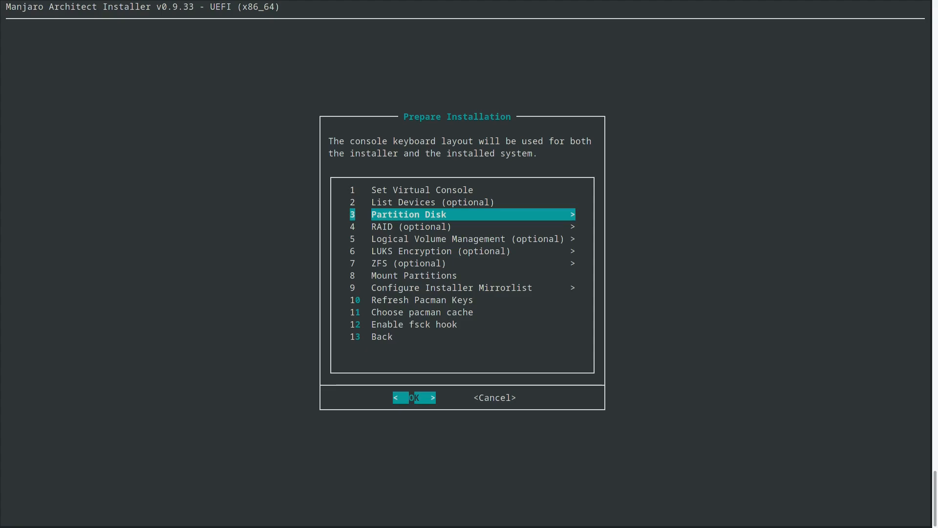
pyautogui.press('Return')
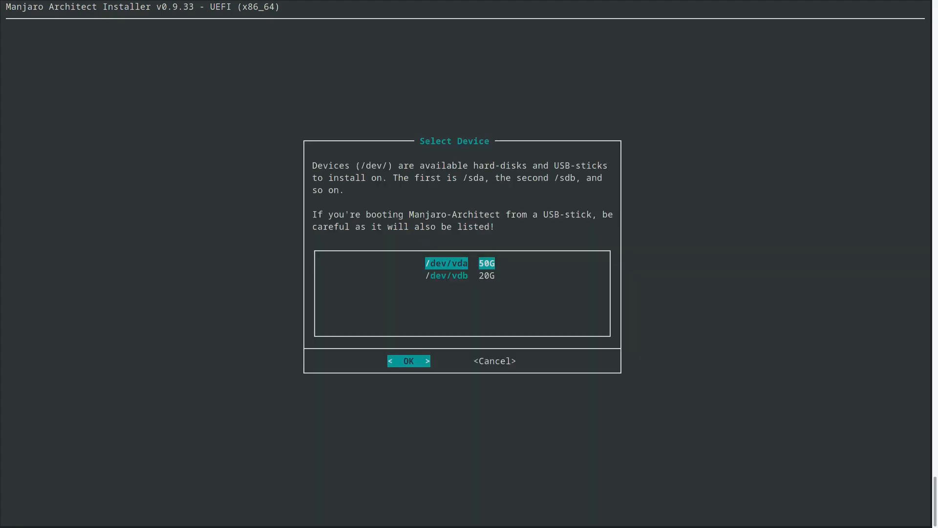
pyautogui.press('Return')
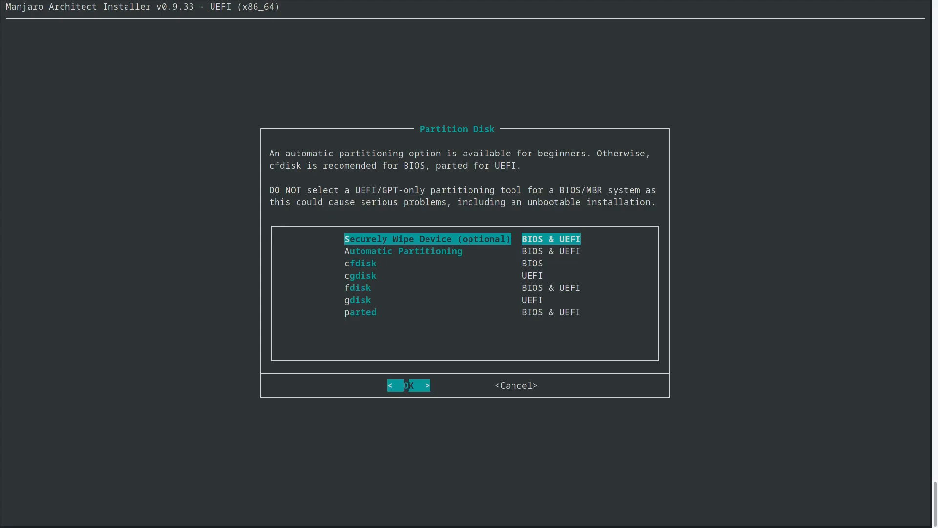
pyautogui.press('Down')
pyautogui.press('Down')
pyautogui.press('Down')
pyautogui.press('Down')
pyautogui.press('Down')
pyautogui.press('Return')
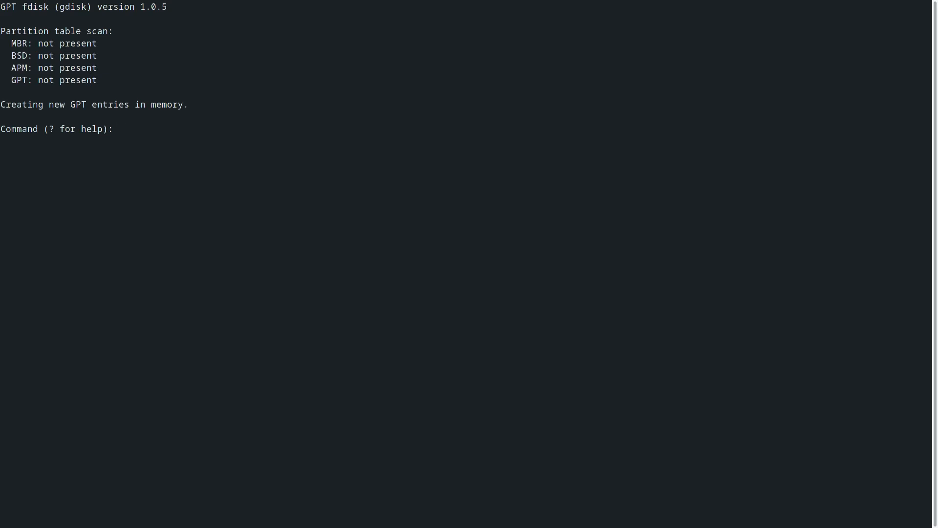
# Step: Create partition 1 with the default first sector, a size of +300M and the EFI system partition type ef00
pyautogui.write('n')
pyautogui.press('Return')
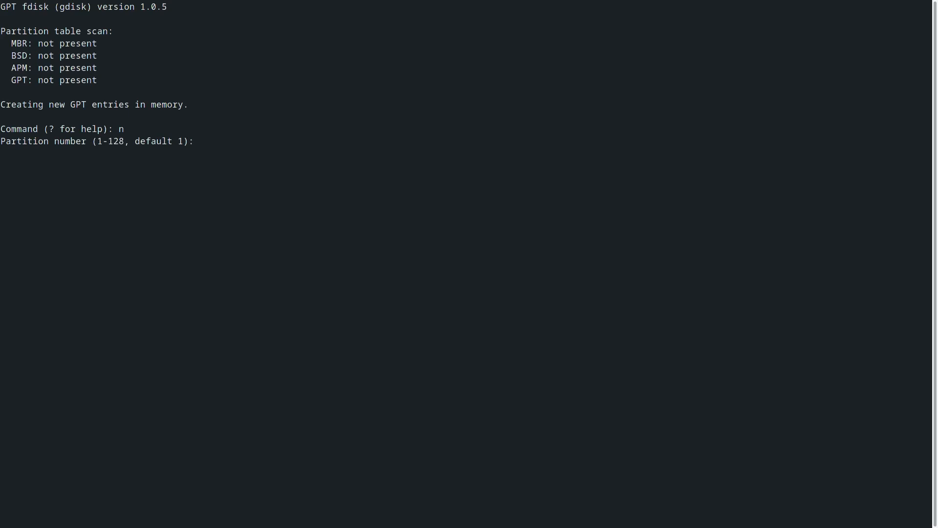
pyautogui.press('Return')
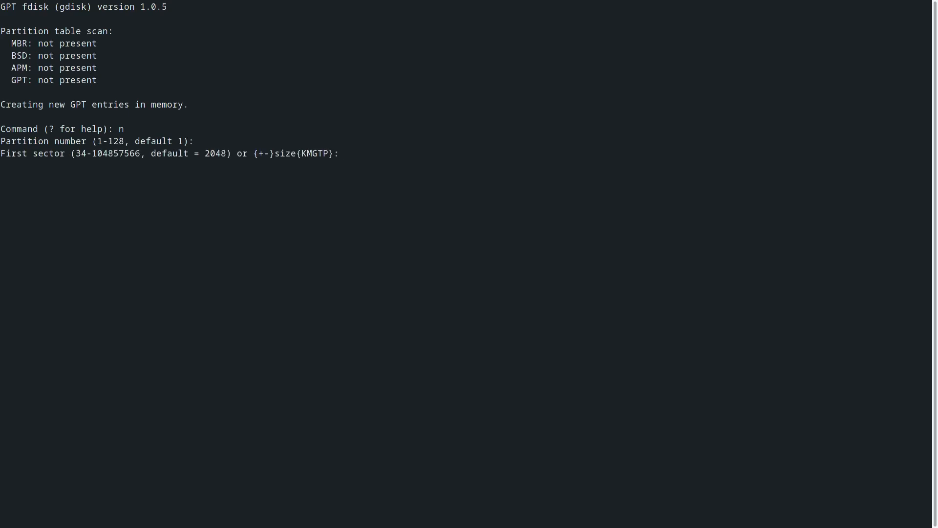
pyautogui.press('Return')
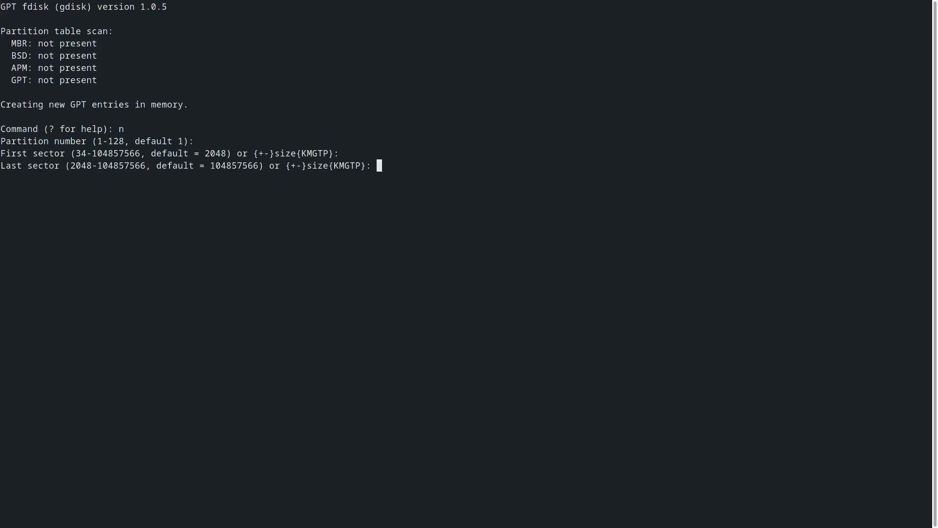
pyautogui.write('+300M')
pyautogui.press('Return')
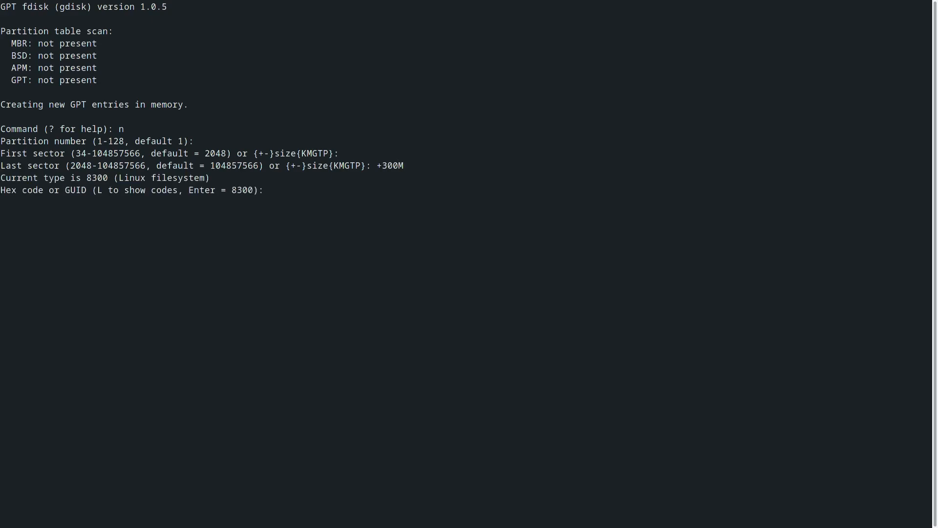
pyautogui.write('ef00')
pyautogui.press('Return')
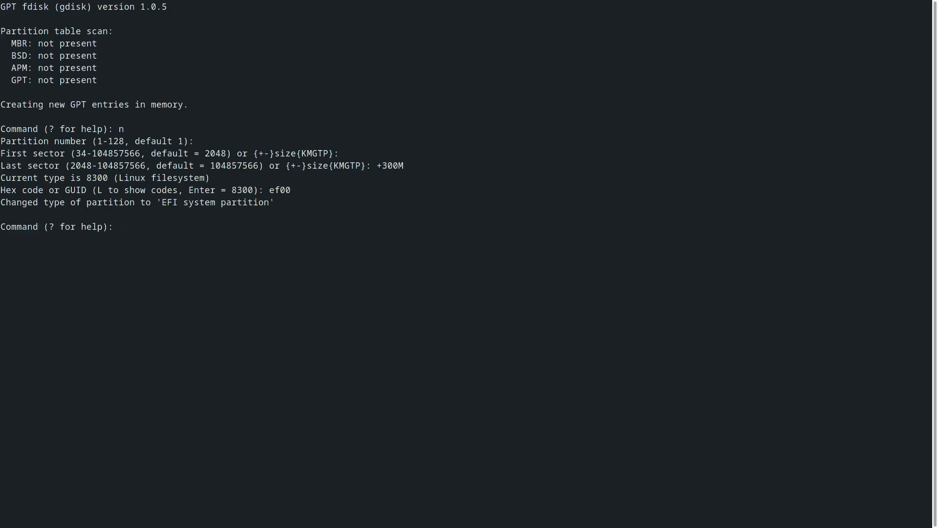
# Step: Create partition 2 with the default first sector, a size of +4G and the Linux swap type 8200
pyautogui.write('n')
pyautogui.press('Return')
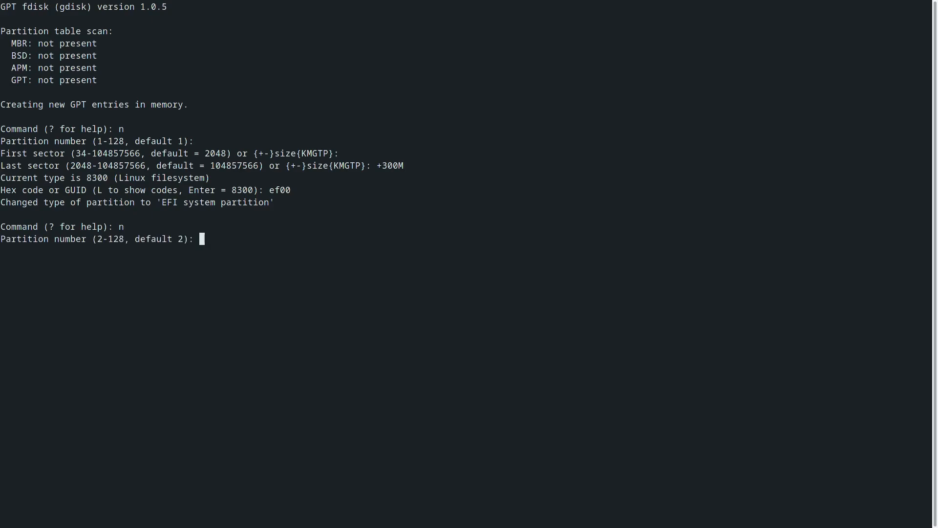
pyautogui.press('Return')
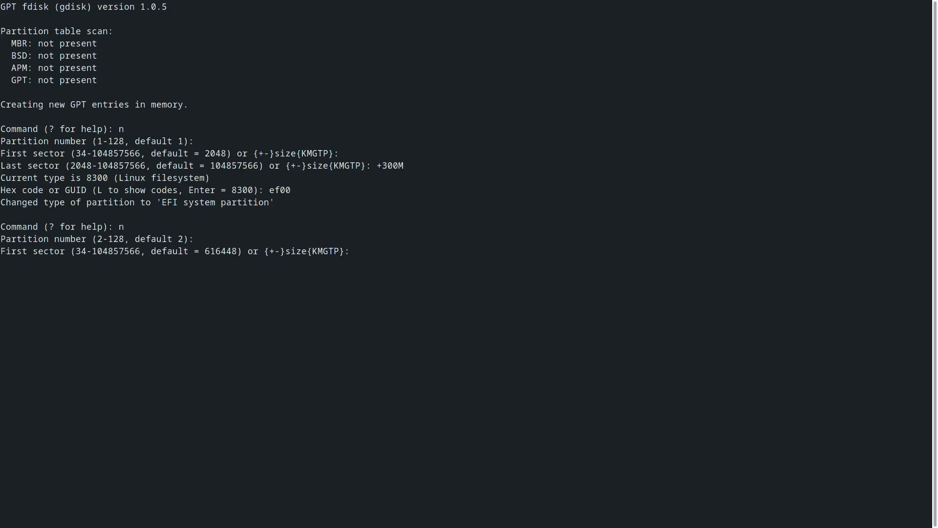
pyautogui.press('Return')
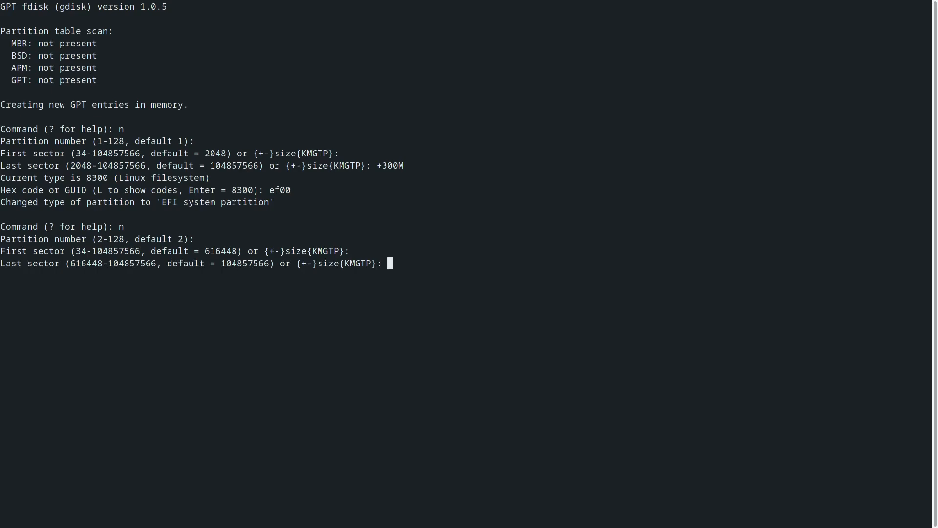
pyautogui.write('+4G')
pyautogui.press('Return')
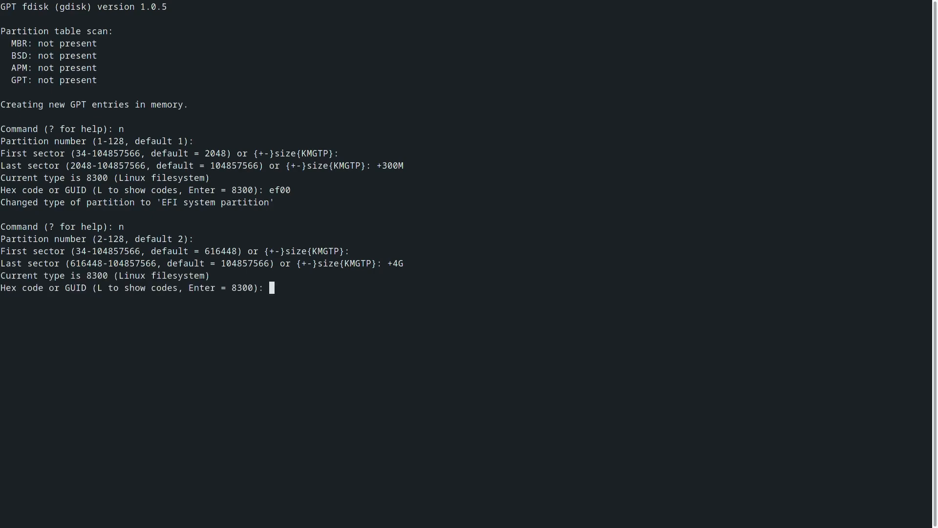
pyautogui.write('8200')
pyautogui.press('Return')
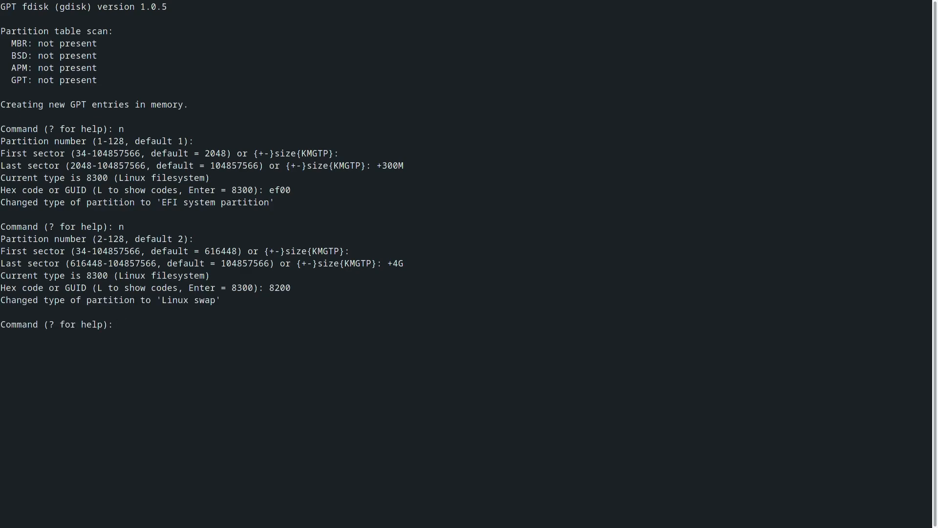
# Step: Create partition 3 over all the remaining disk space with the Linux LVM type 8e00
pyautogui.write('n')
pyautogui.press('Return')
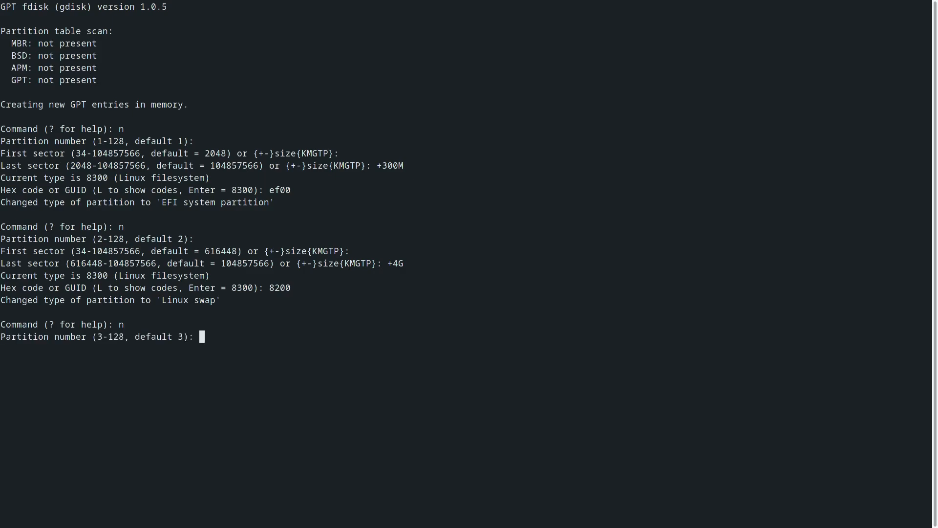
pyautogui.press('Return')
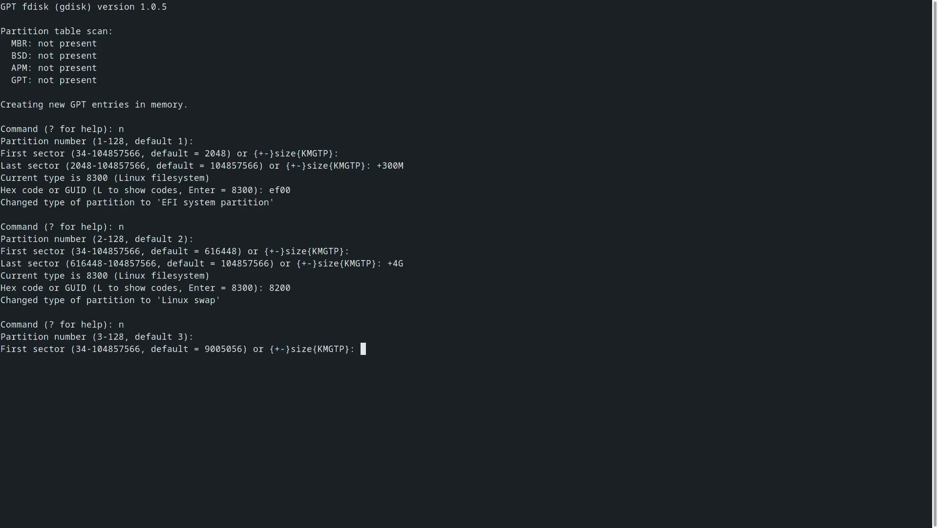
pyautogui.press('Return')
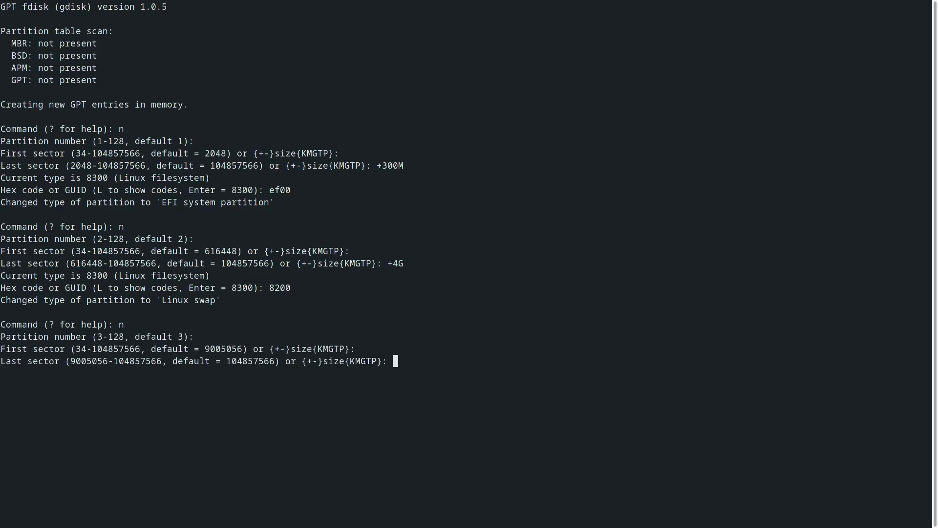
pyautogui.press('Return')
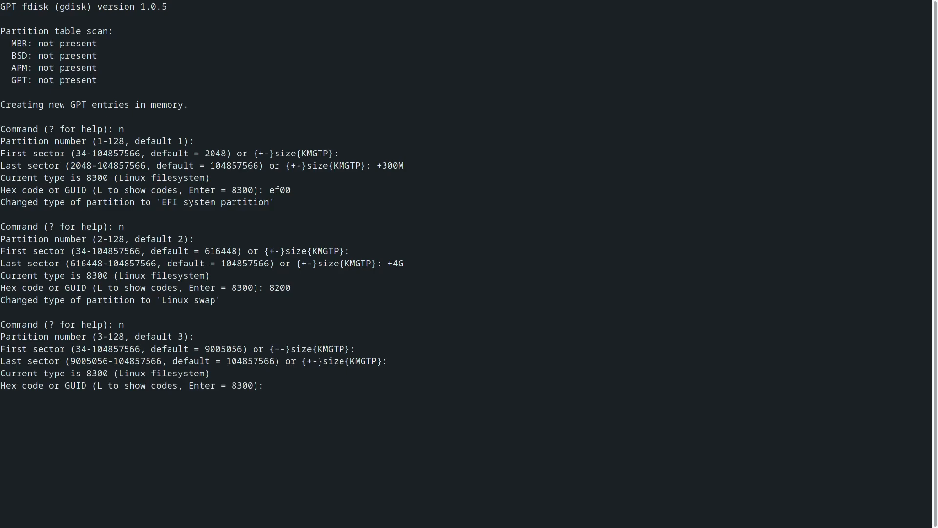
pyautogui.write('8e00')
pyautogui.press('Return')
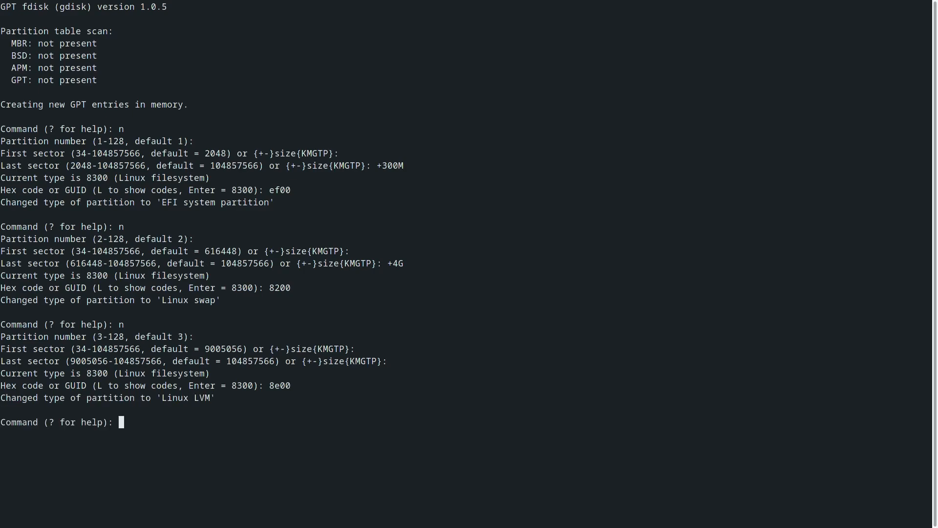
# Step: Write the new GPT partition table to the disk and confirm overwriting the existing partitions
pyautogui.write('w')
pyautogui.press('Return')
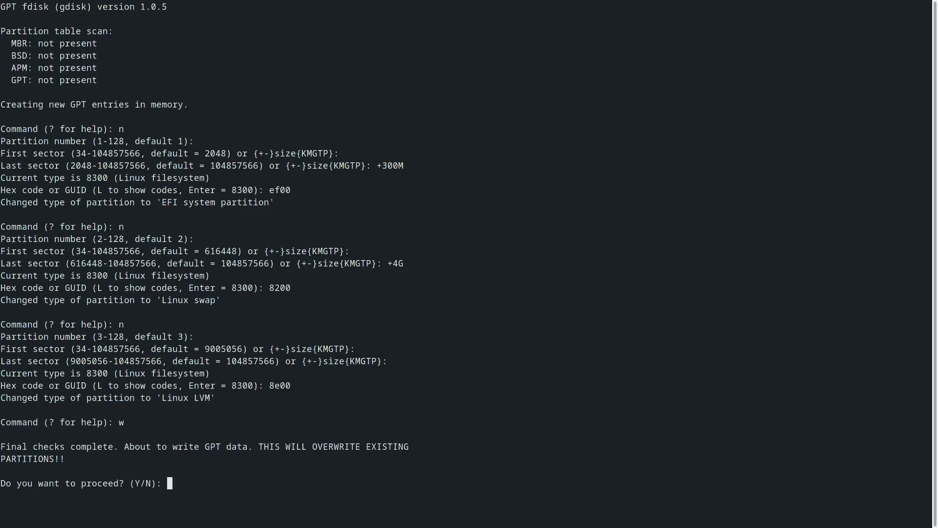
pyautogui.write('Y')
pyautogui.press('Return')
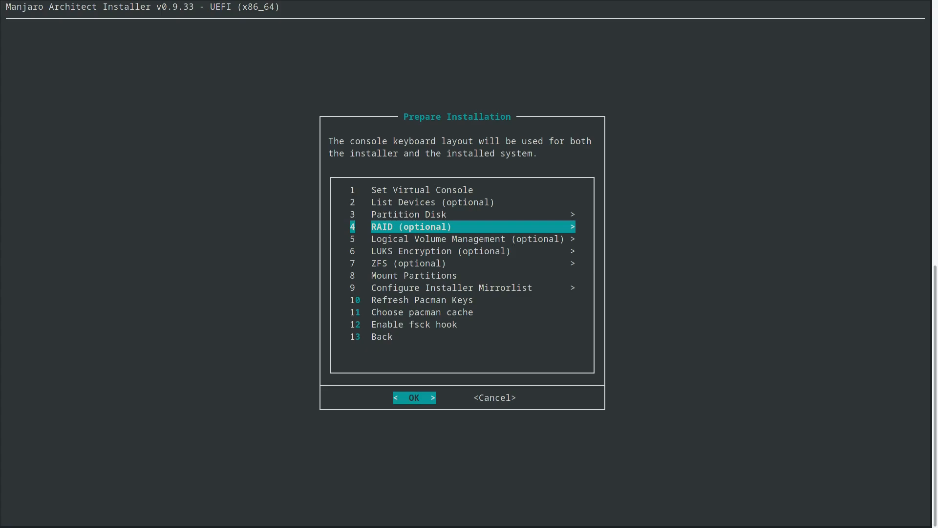
# Step: Open the second disk, /dev/vdb, for partitioning with gdisk
pyautogui.press('Up')
pyautogui.press('Return')
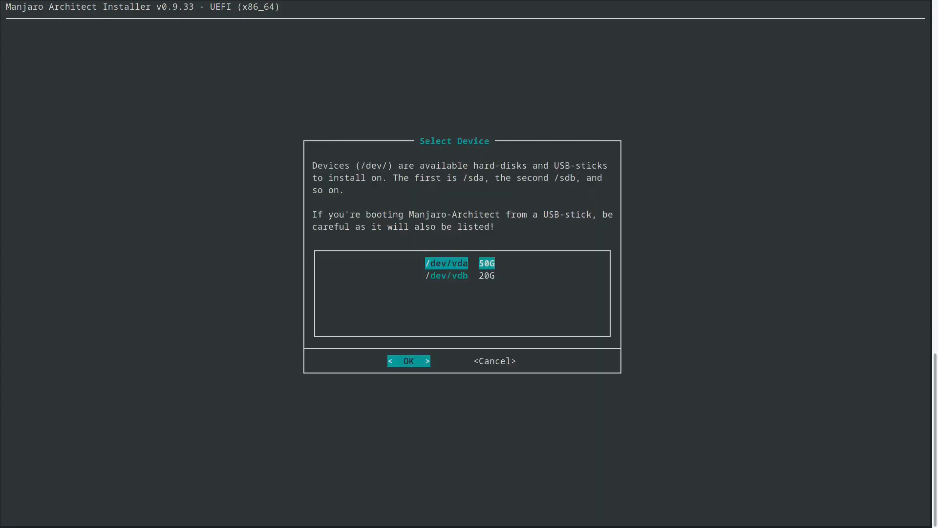
pyautogui.press('Down')
pyautogui.press('Return')
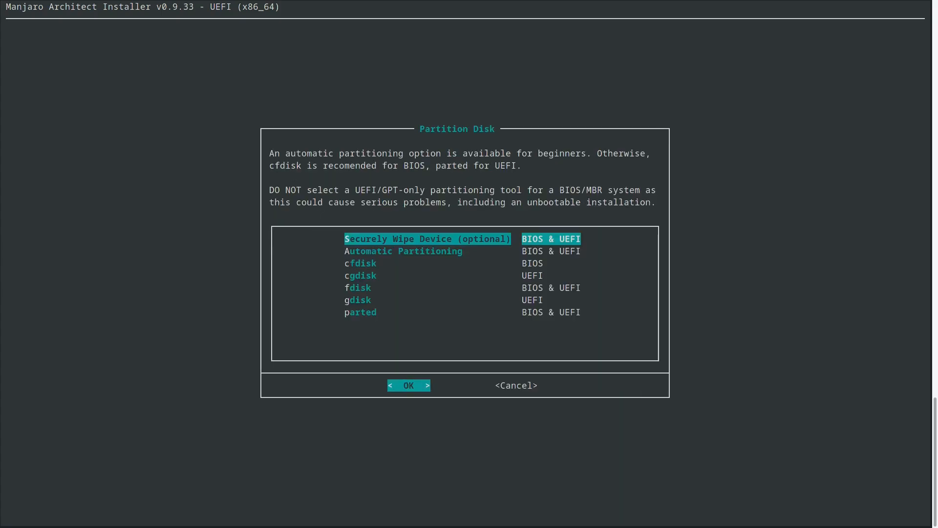
pyautogui.press('Down')
pyautogui.press('Down')
pyautogui.press('Down')
pyautogui.press('Down')
pyautogui.press('Down')
pyautogui.press('Return')
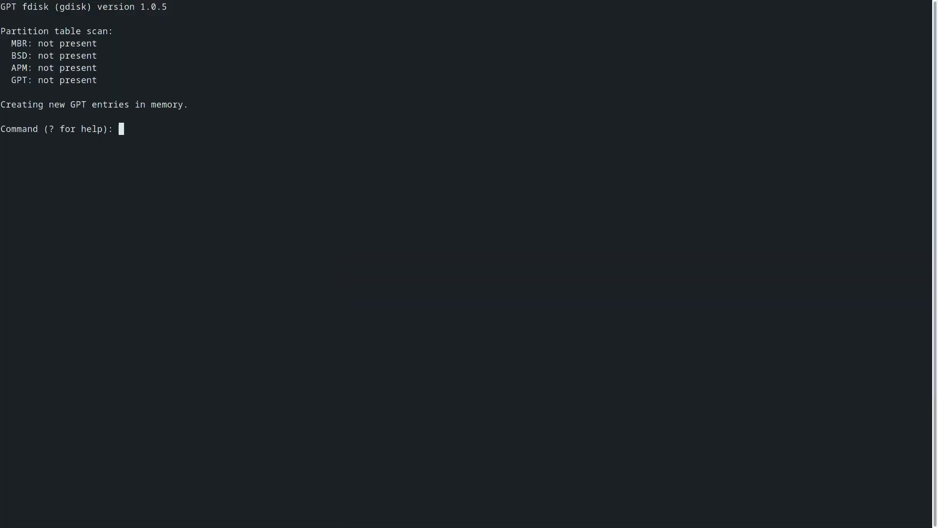
# Step: Create partition 1 over the whole disk with the default first and last sectors and the Linux LVM type 8e00
pyautogui.write('n')
pyautogui.press('Return')
pyautogui.press('Return')
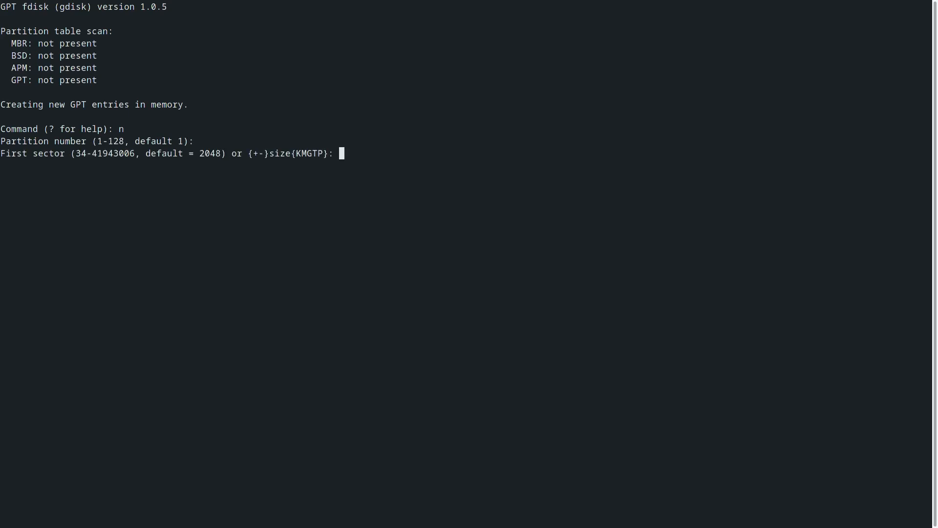
pyautogui.press('Return')
pyautogui.press('Return')
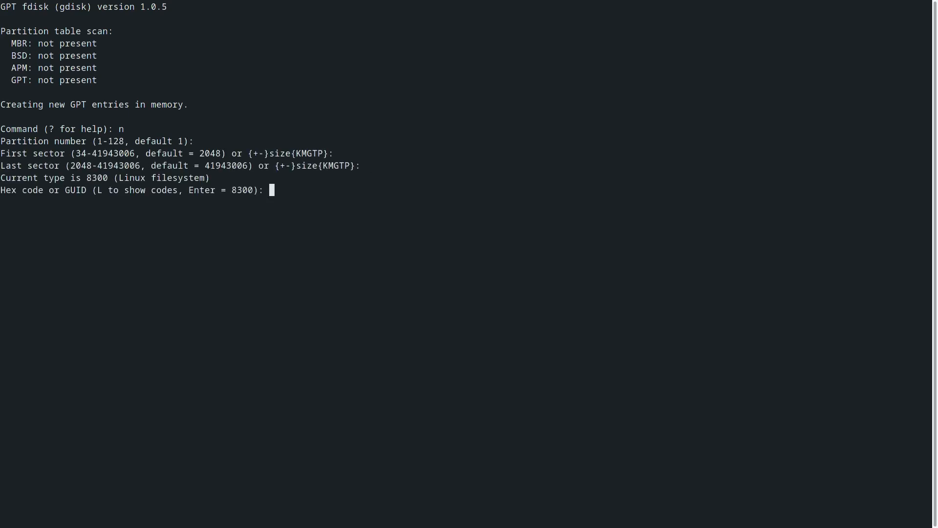
pyautogui.write('8e00')
pyautogui.press('Return')
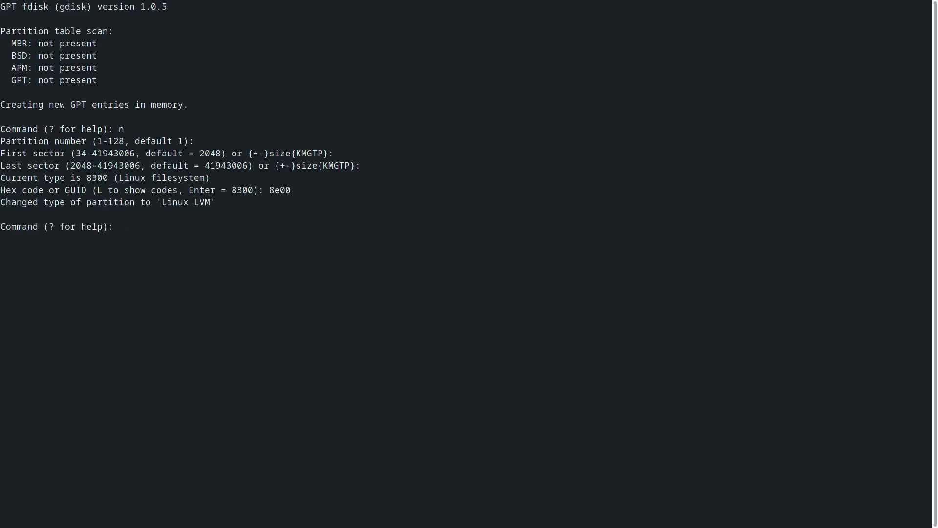
# Step: Write the new GPT partition table to /dev/vdb and confirm overwriting the existing partitions
pyautogui.write('w')
pyautogui.press('Return')
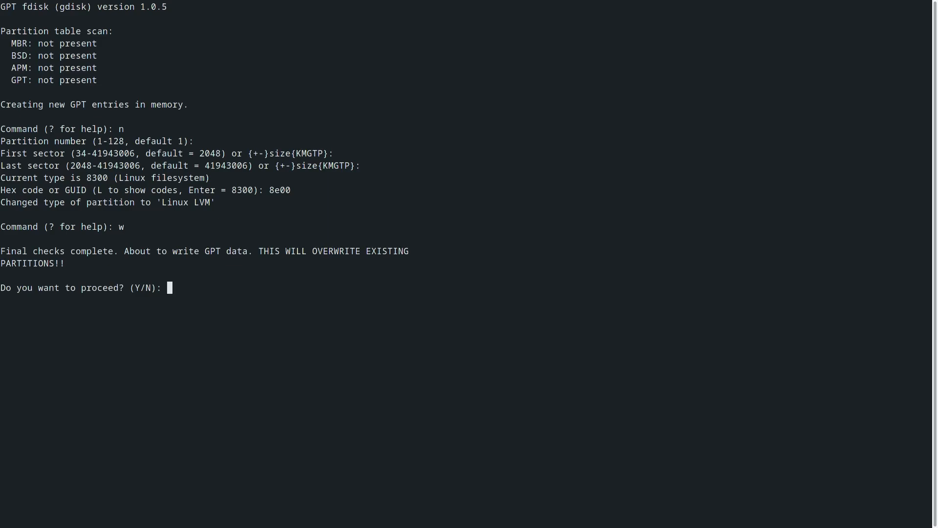
pyautogui.write('Y')
pyautogui.press('Return')
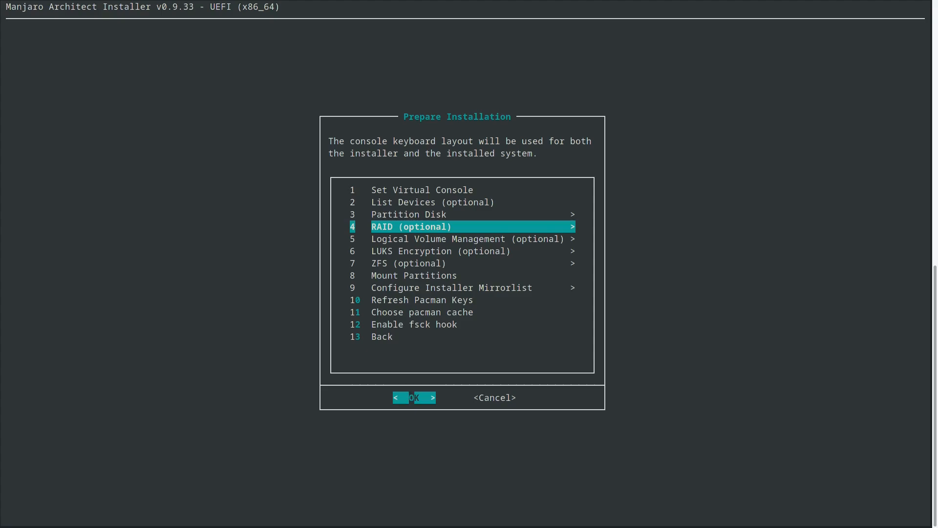
# Step: Start creating an LVM volume group and name it vgssd
pyautogui.press('Down')
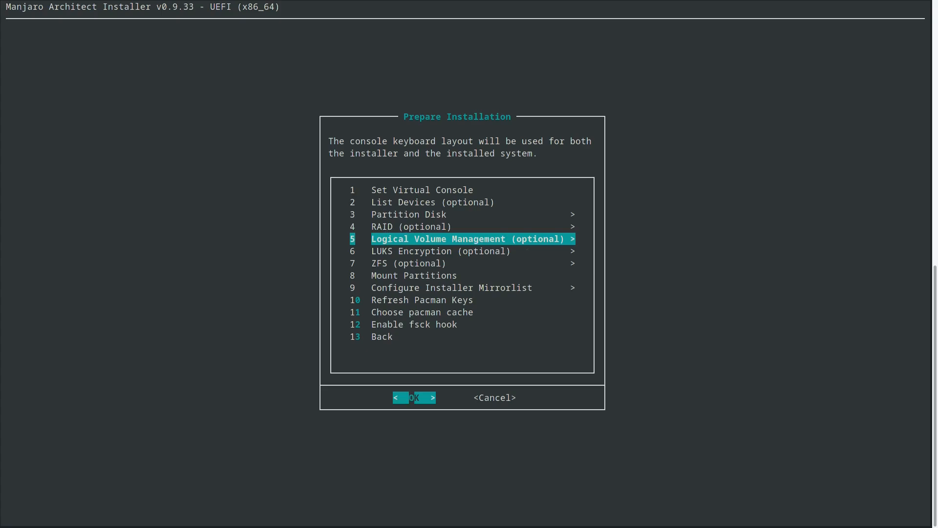
pyautogui.press('Return')
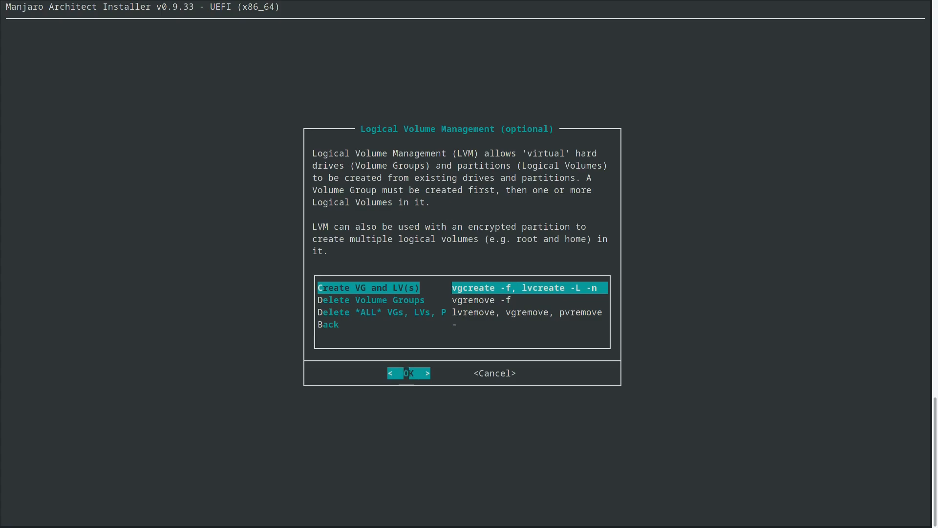
pyautogui.press('Return')
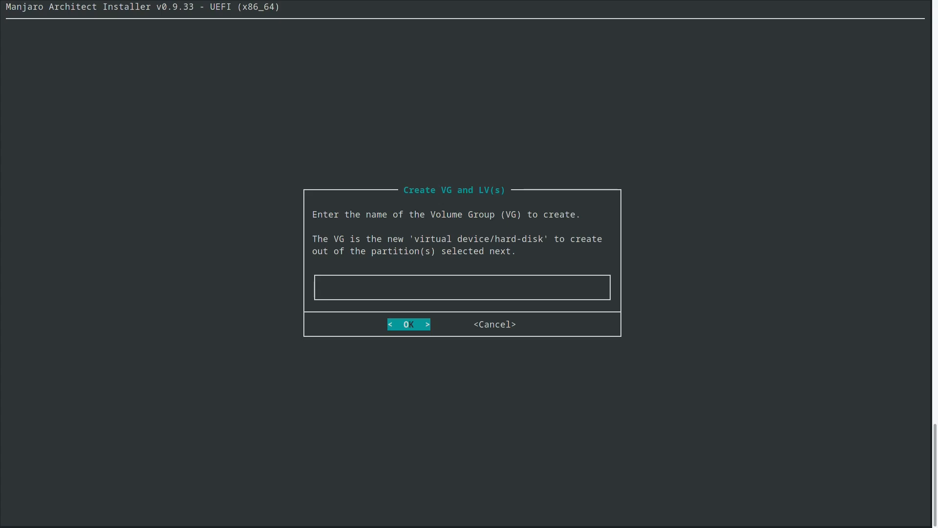
pyautogui.write('vgssd')
pyautogui.press('Return')
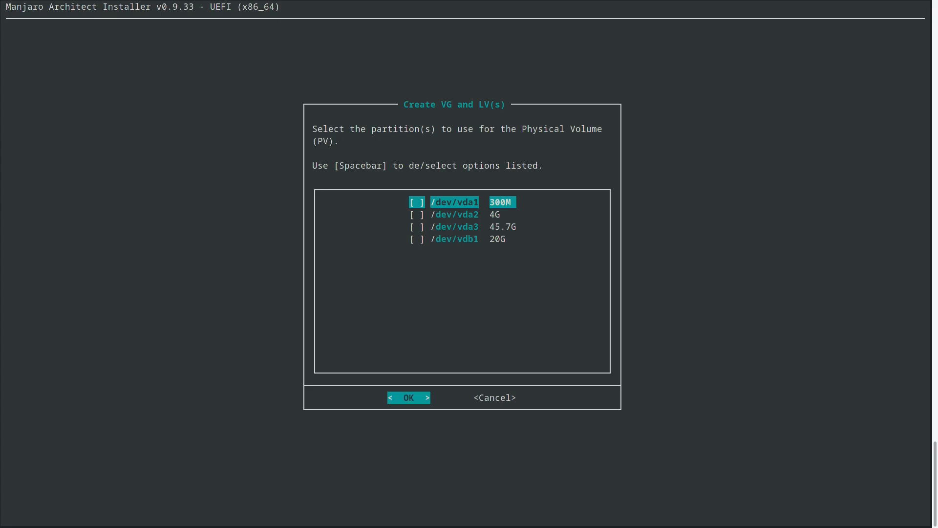
# Step: Select /dev/vda3 and /dev/vdb1 as the physical volumes and confirm the creation of the volume group vgssd
pyautogui.press('Down')
pyautogui.press('Down')
pyautogui.press('space')
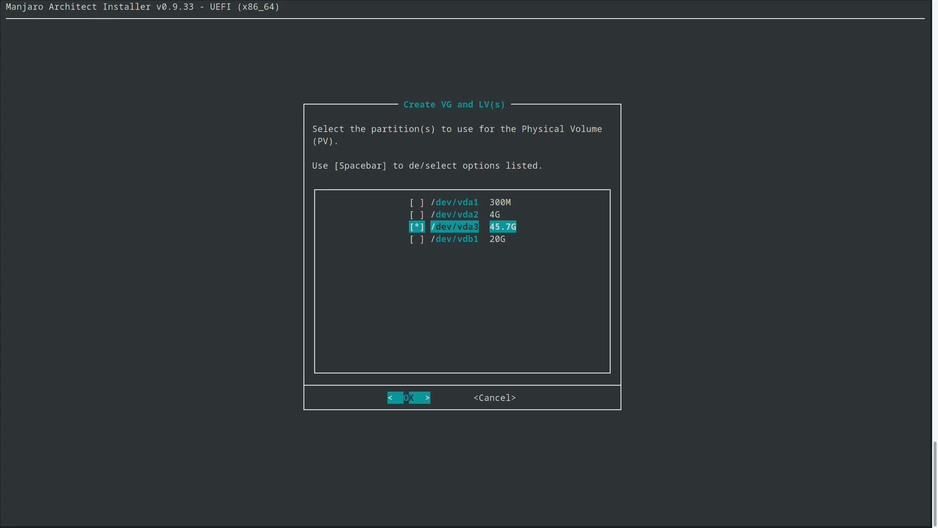
pyautogui.press('Down')
pyautogui.press('space')
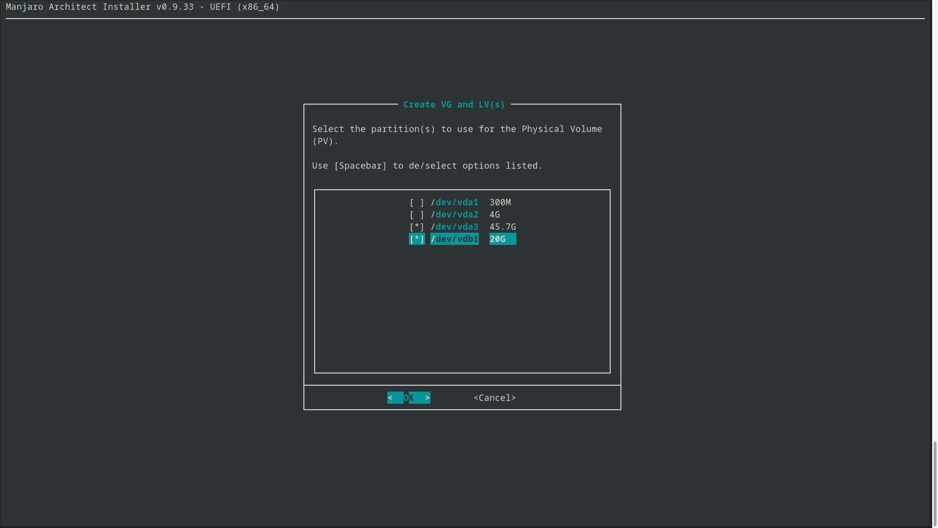
pyautogui.press('Return')
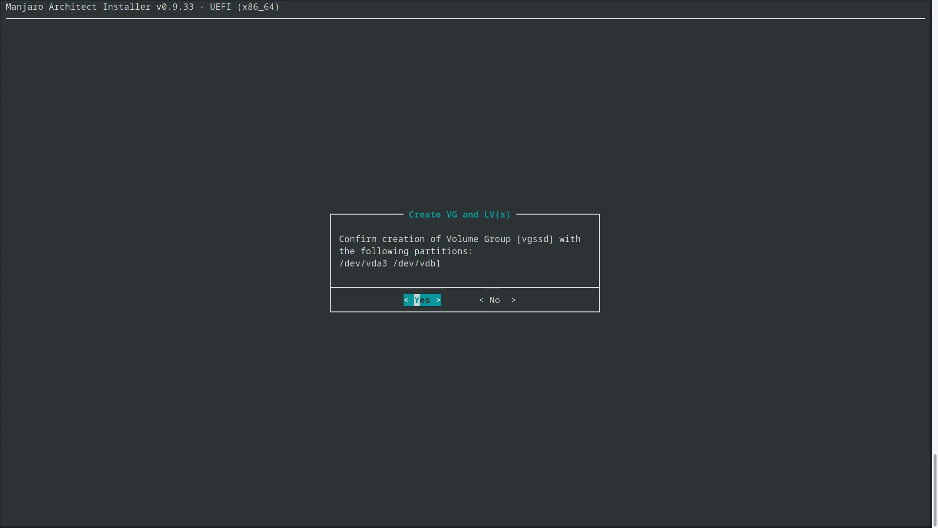
pyautogui.press('Return')
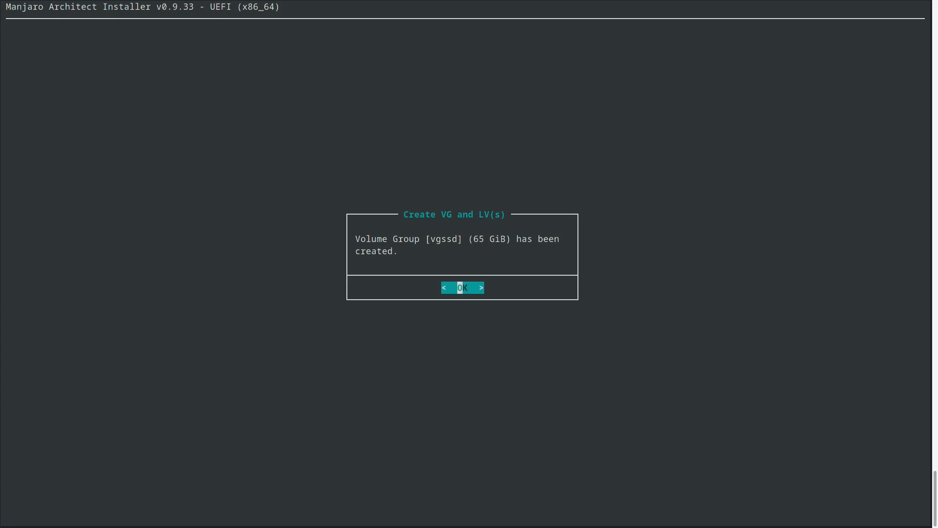
pyautogui.press('Return')
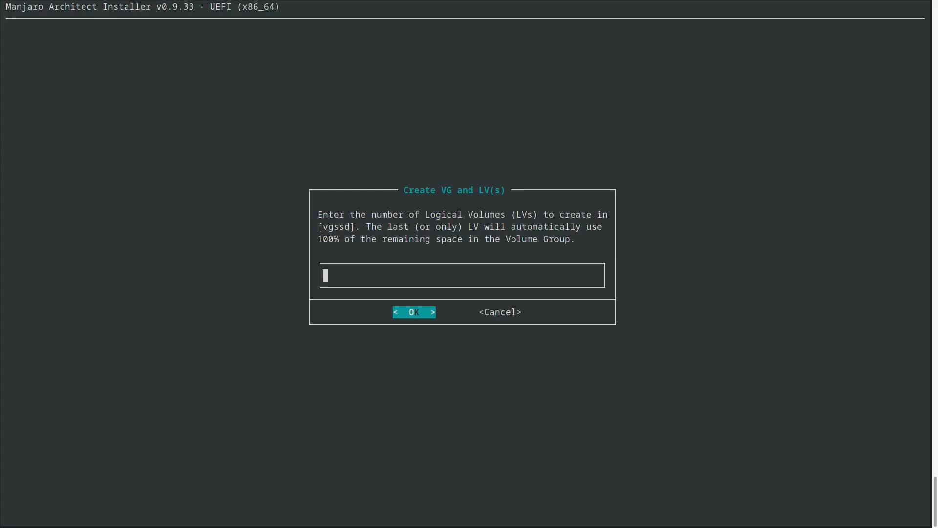
# Step: Create 1 logical volume named lvssd that uses all the space in the volume group
pyautogui.write('1')
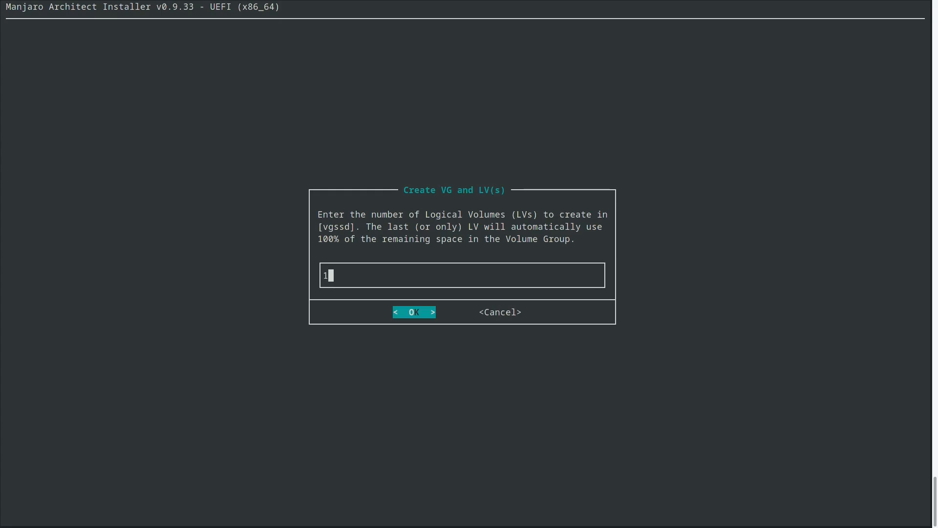
pyautogui.press('Return')
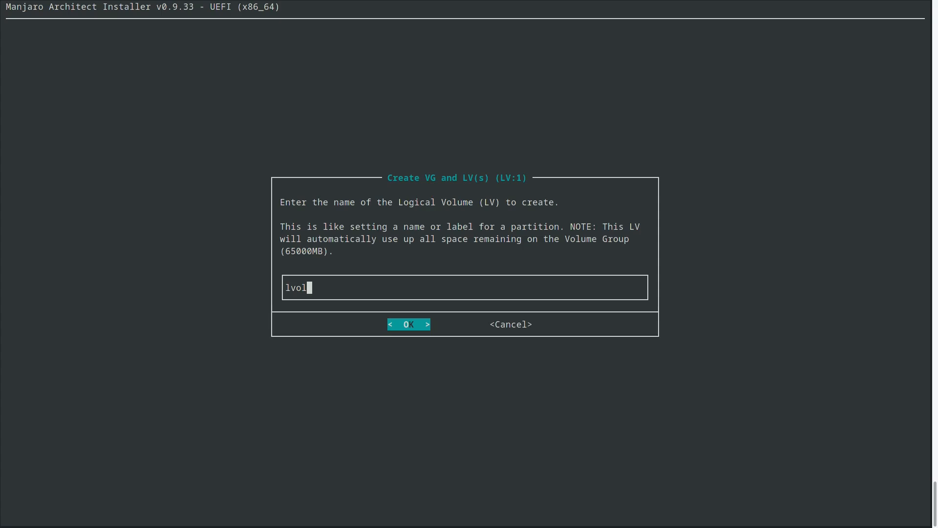
pyautogui.press('BackSpace')
pyautogui.press('BackSpace')
pyautogui.write('ssd')
pyautogui.press('Return')
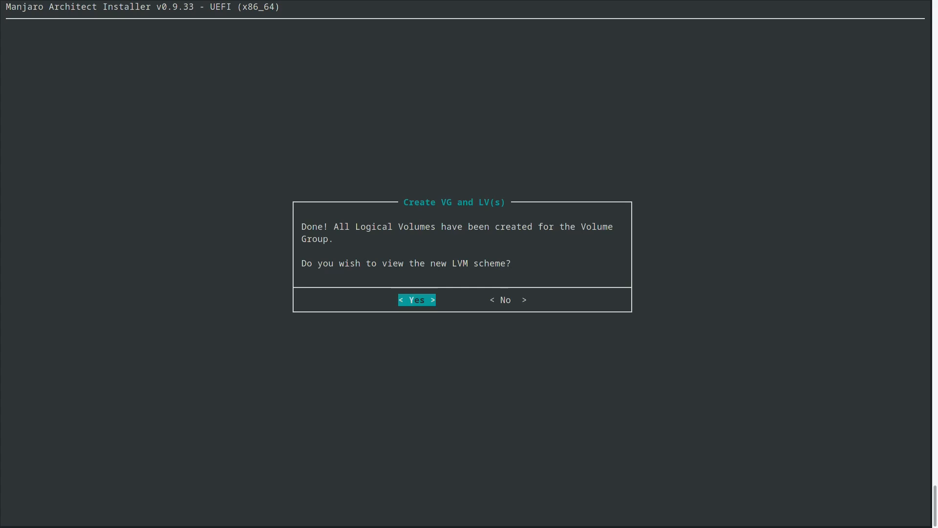
# Step: View the new LVM scheme and return to the installation preparation options
pyautogui.press('Return')
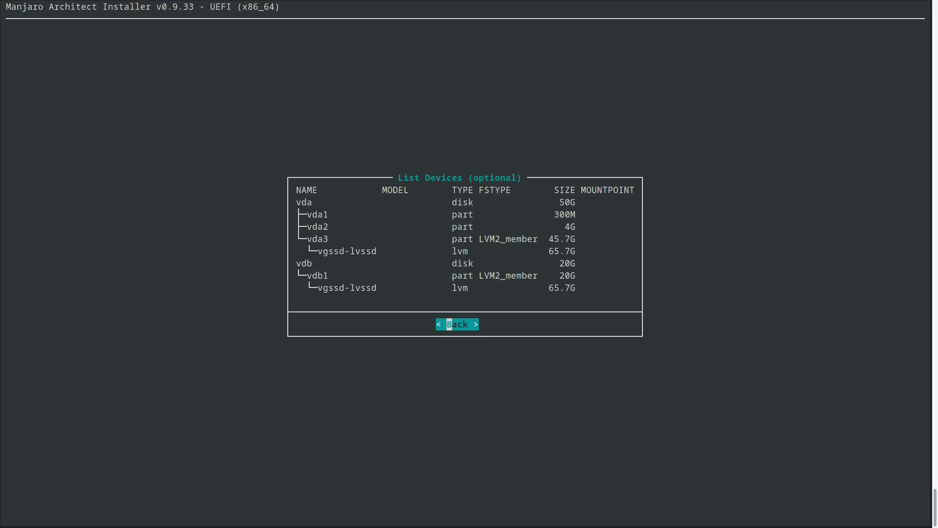
pyautogui.press('Return')
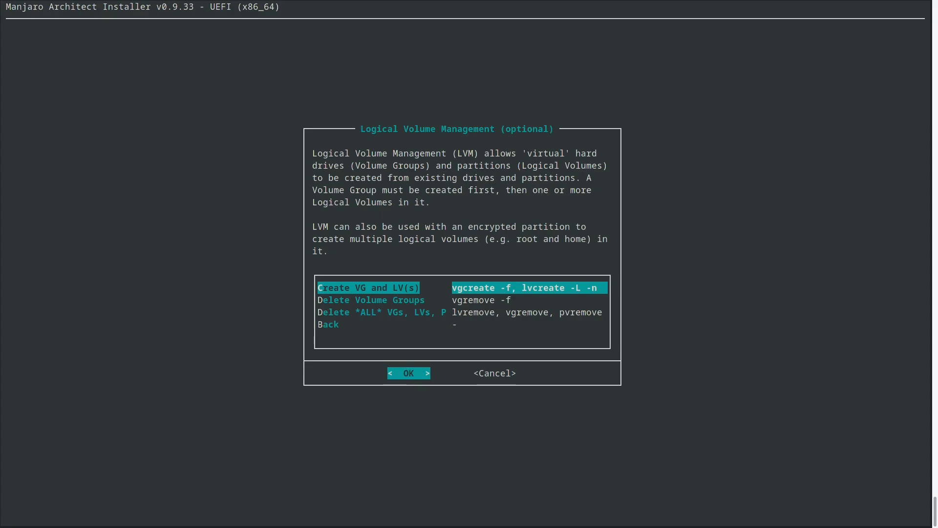
pyautogui.press('Down')
pyautogui.press('Down')
pyautogui.press('Down')
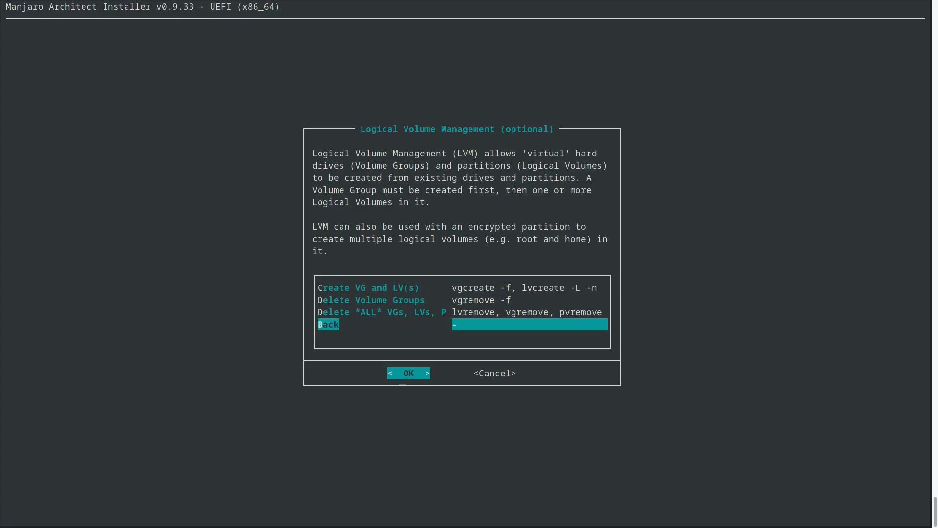
pyautogui.press('Return')
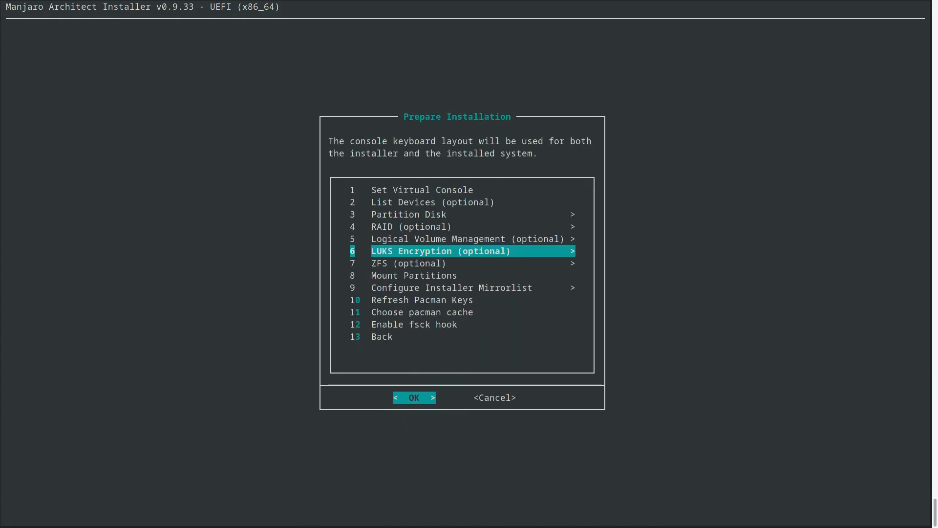
# Step: Start mounting partitions, choose /dev/mapper/vgssd-lvssd as the root partition and confirm formatting it as ext4
pyautogui.press('Down')
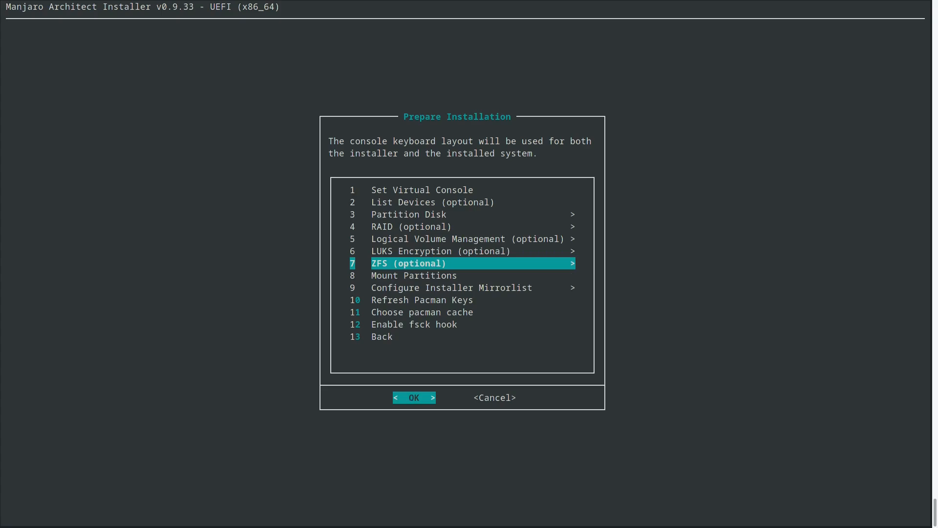
pyautogui.press('Down')
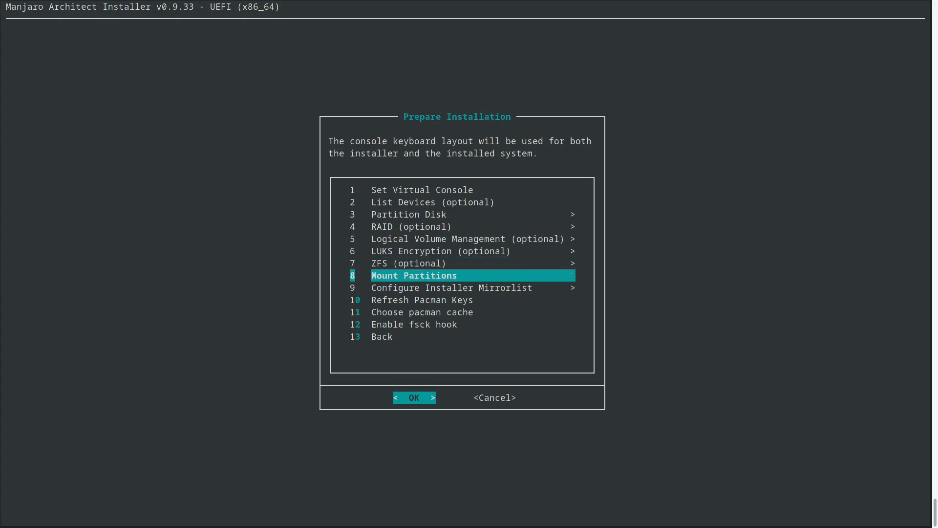
pyautogui.press('Return')
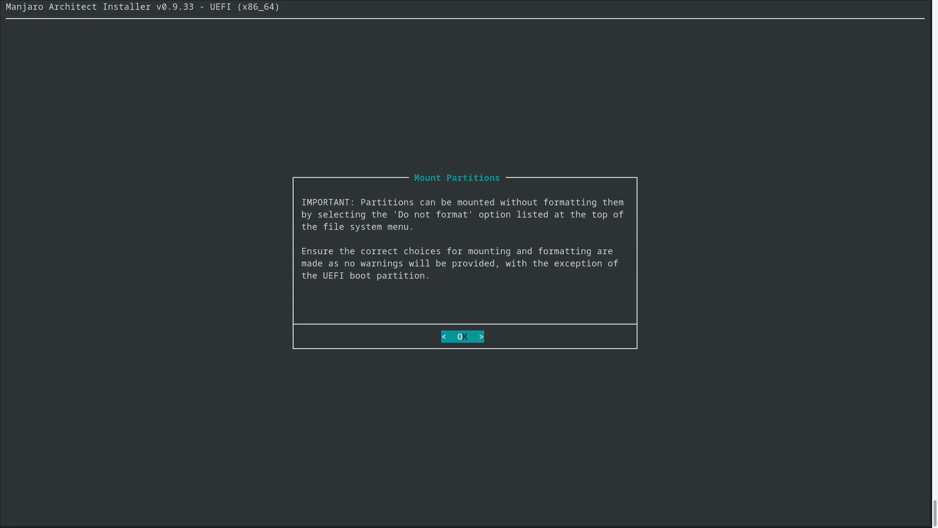
pyautogui.press('Return')
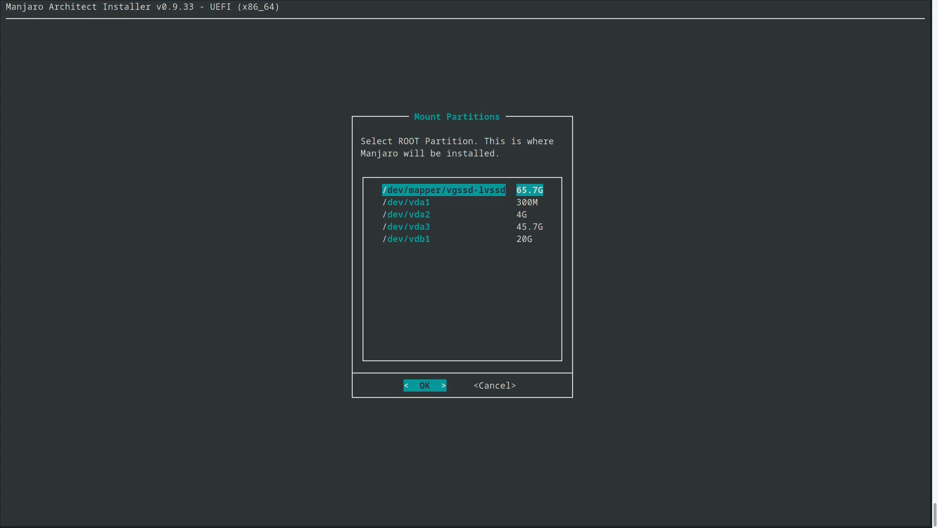
pyautogui.press('Return')
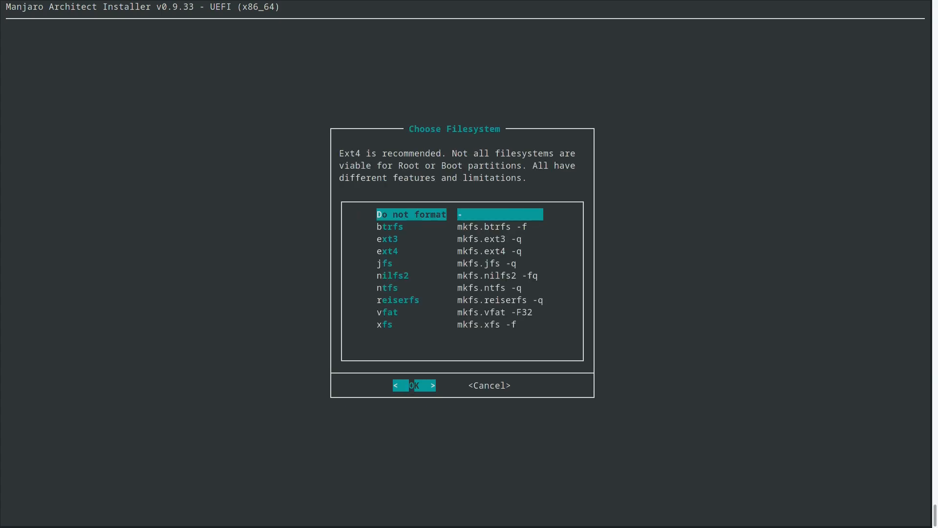
pyautogui.press('Down')
pyautogui.press('Down')
pyautogui.press('Down')
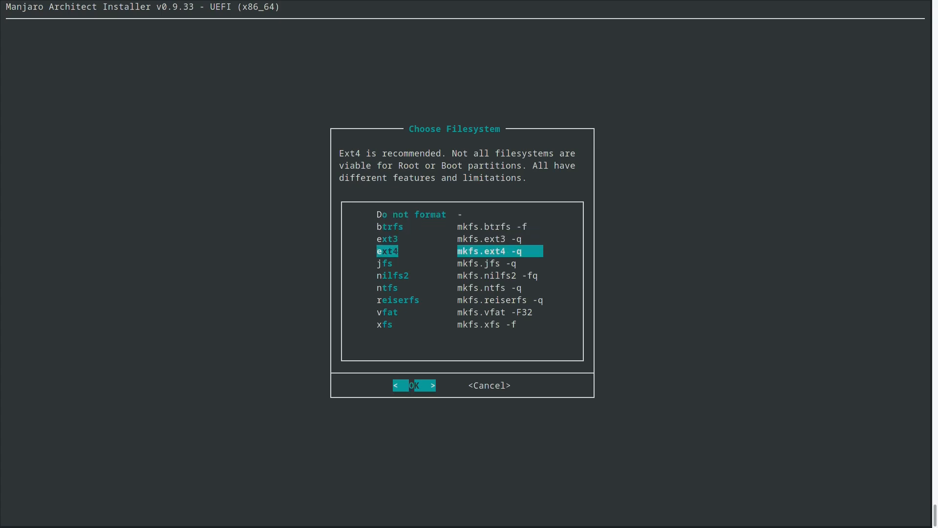
pyautogui.press('Return')
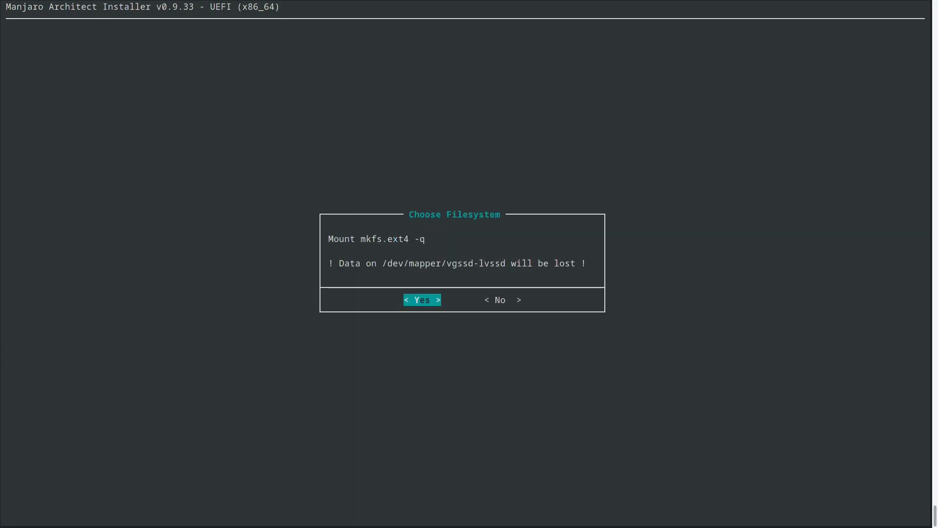
pyautogui.press('Return')
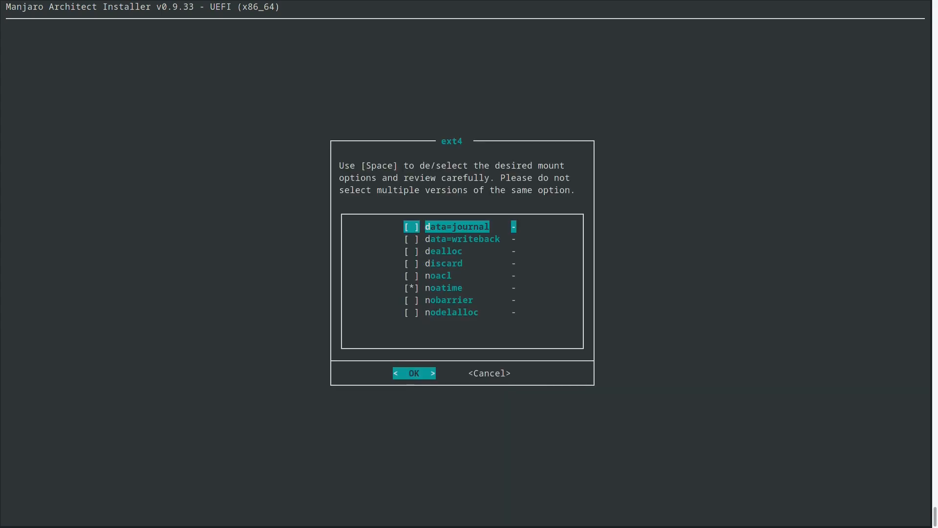
# Step: Review the ext4 mount options for the root volume, keep only noatime selected and confirm mounting with it
pyautogui.press('Down')
pyautogui.press('Down')
pyautogui.press('Down')
pyautogui.press('Down')
pyautogui.press('Down')
pyautogui.press('Down')
pyautogui.press('Down')
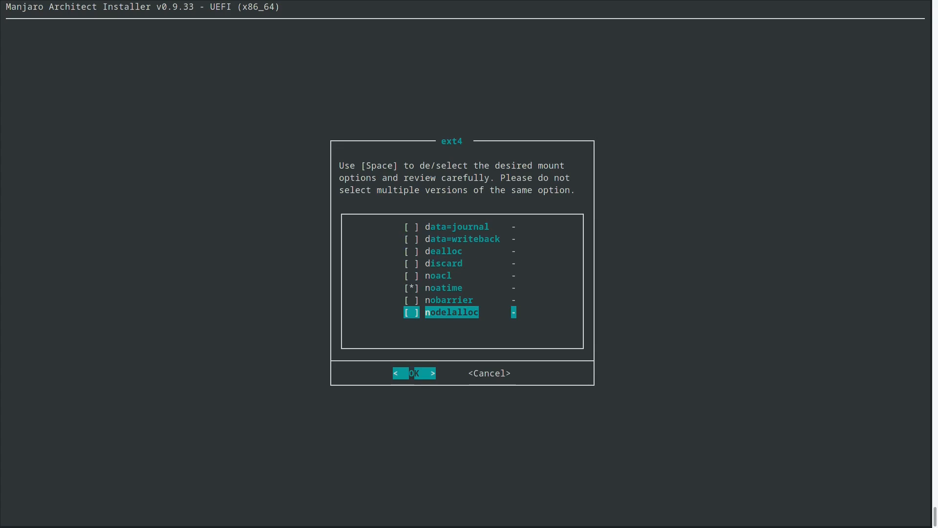
pyautogui.press('Up')
pyautogui.press('Up')
pyautogui.press('Up')
pyautogui.press('Up')
pyautogui.press('Up')
pyautogui.press('Up')
pyautogui.press('Up')
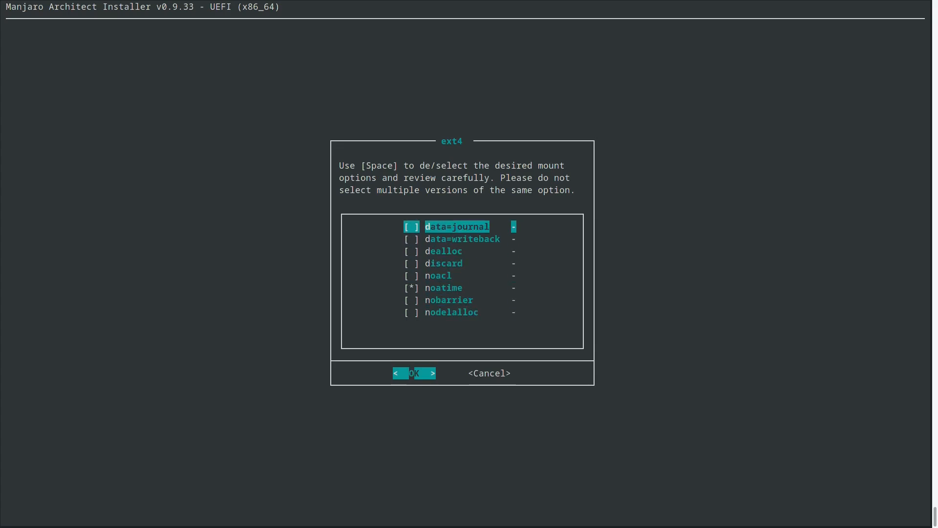
pyautogui.press('Return')
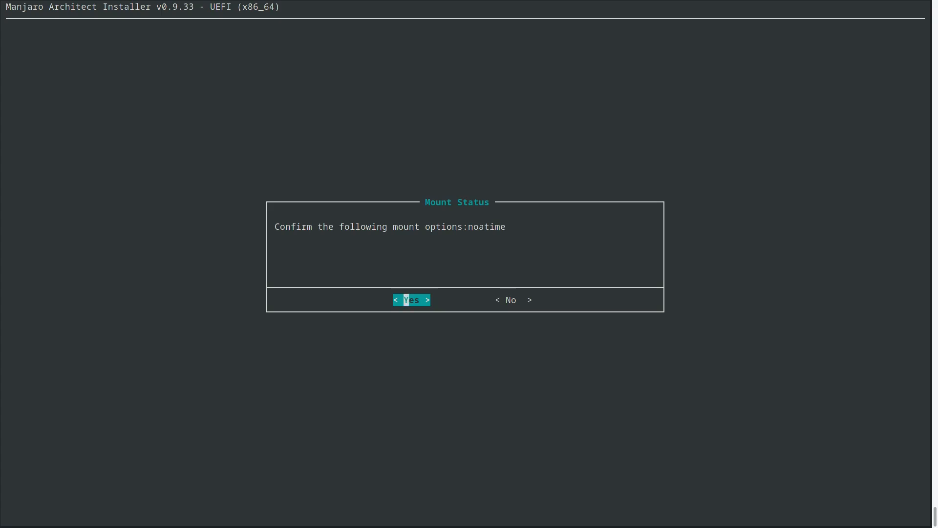
pyautogui.press('Return')
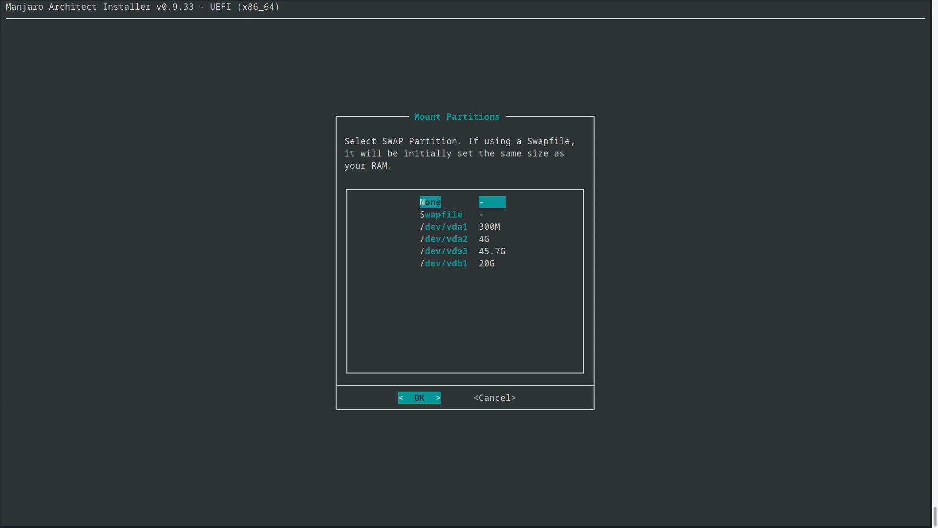
# Step: Choose the 4G partition /dev/vda2 as the swap partition and confirm running mkswap on it
pyautogui.press('Down')
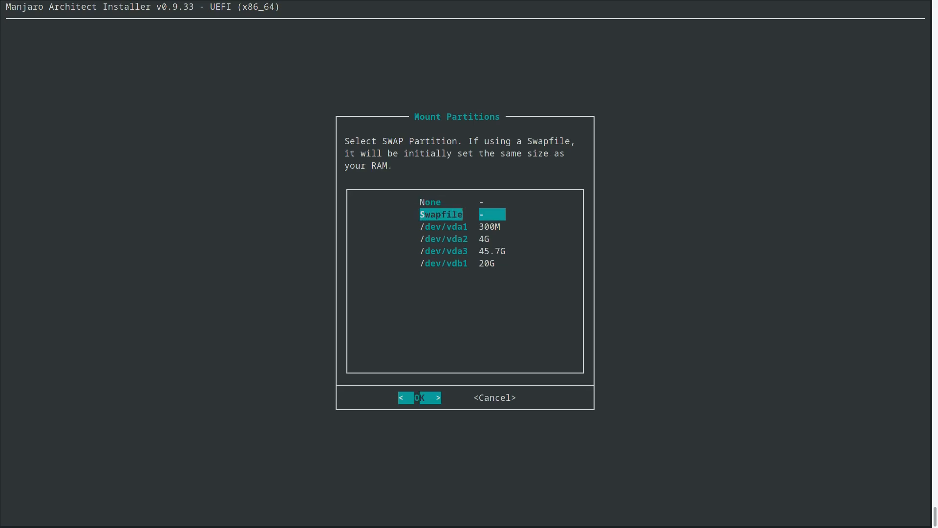
pyautogui.press('Down')
pyautogui.press('Down')
pyautogui.press('Up')
pyautogui.press('Up')
pyautogui.press('Down')
pyautogui.press('Down')
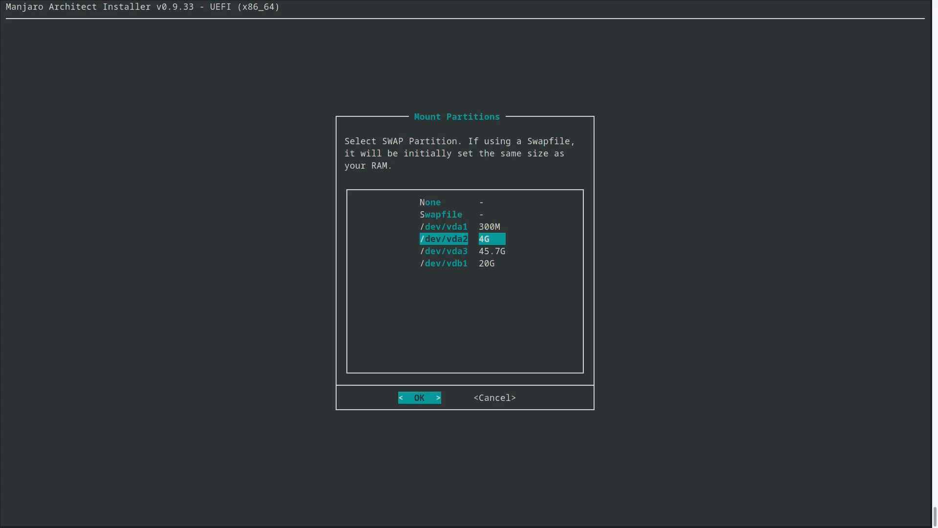
pyautogui.press('Return')
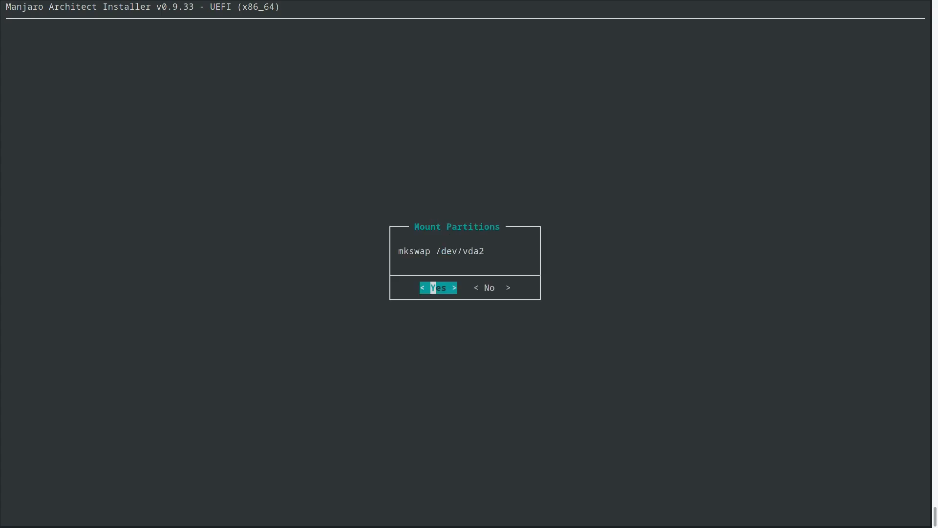
pyautogui.press('Return')
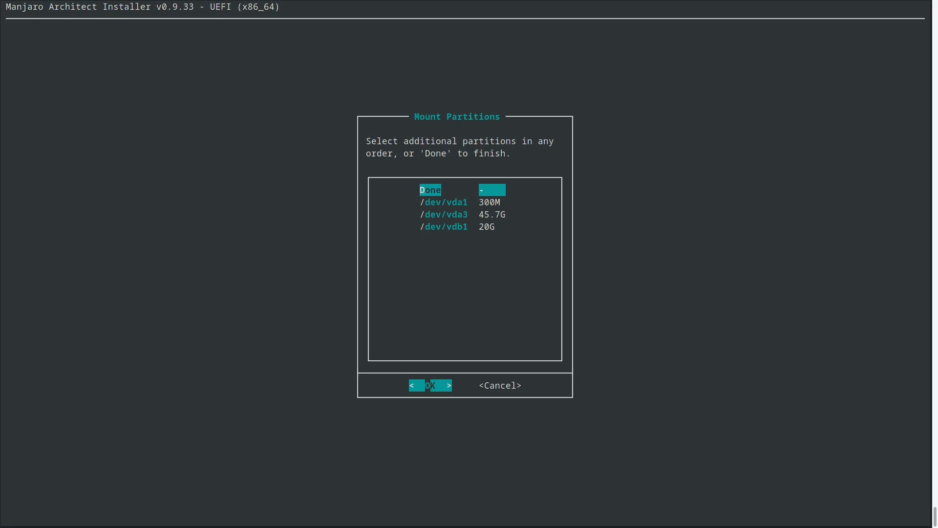
# Step: Finish without additional partitions and set /dev/vda1 as the UEFI partition with the mountpoint /boot/efi
pyautogui.press('Return')
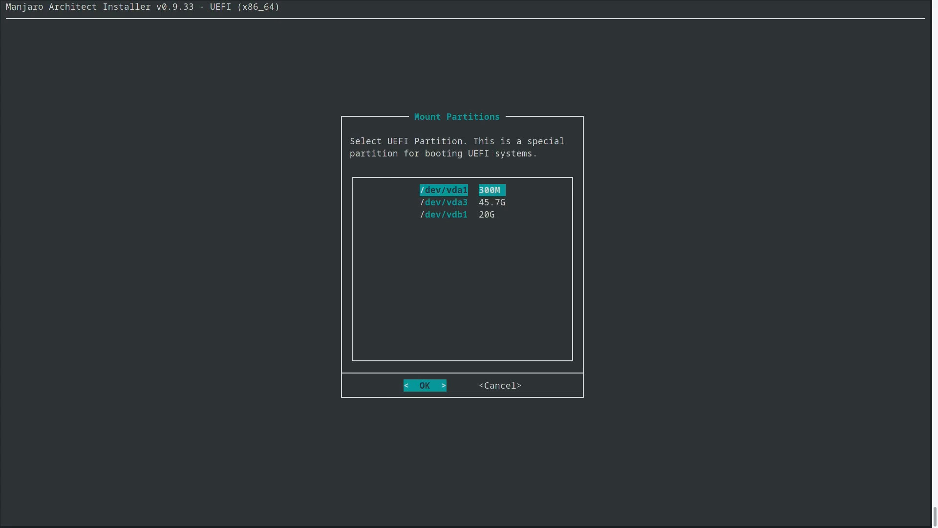
pyautogui.press('Return')
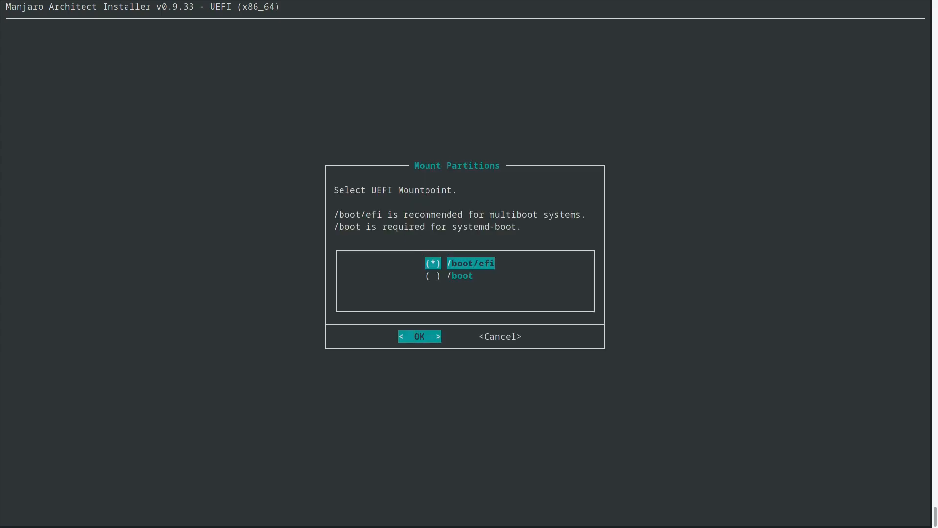
pyautogui.press('Return')
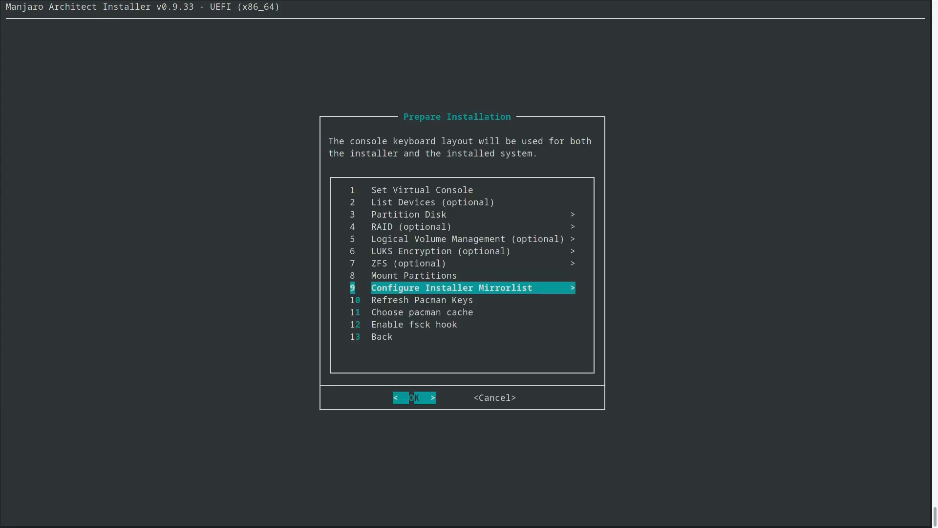
# Step: Configure the installer mirrorlist by ranking mirrors by speed on the stable branch, continuing to the custom mirror selection
pyautogui.press('Return')
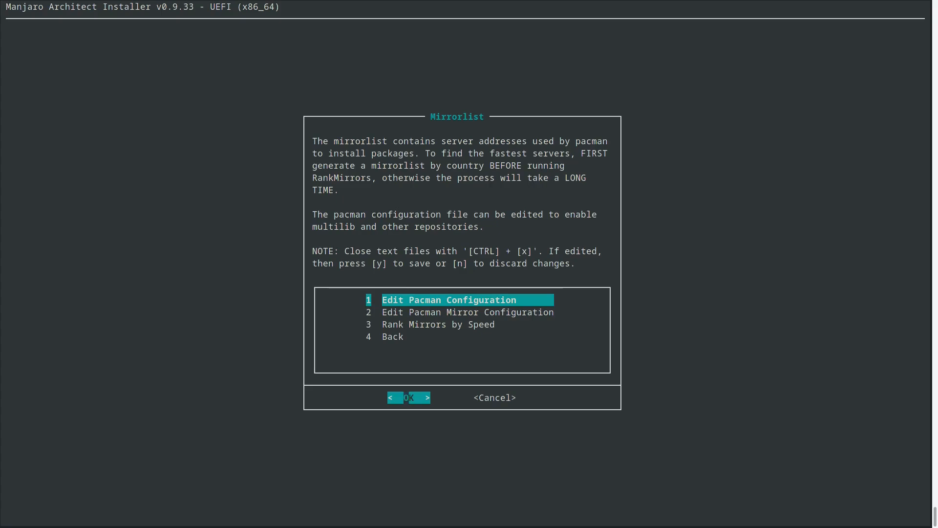
pyautogui.press('Down')
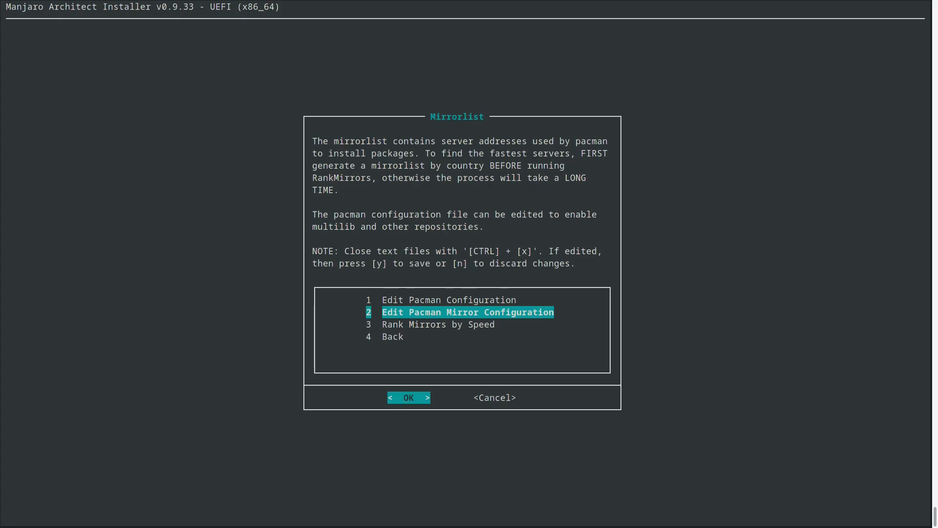
pyautogui.press('Down')
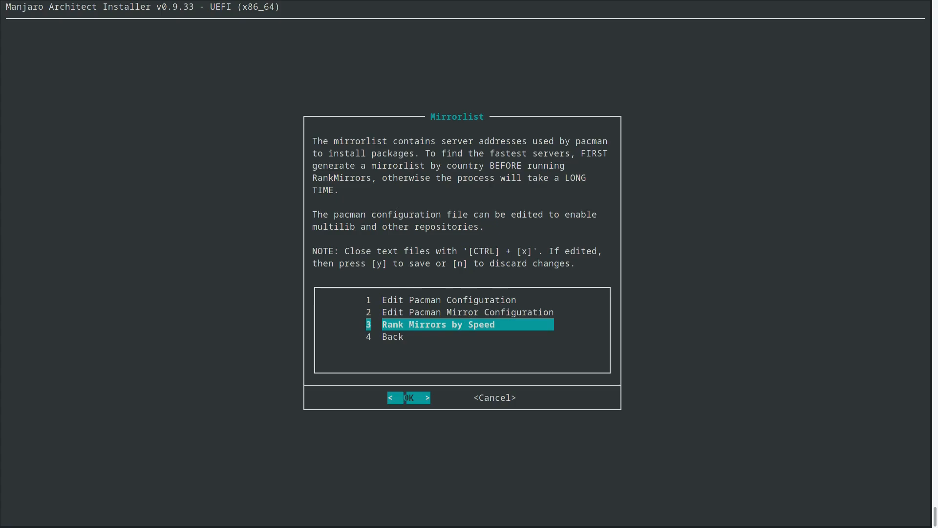
pyautogui.press('Return')
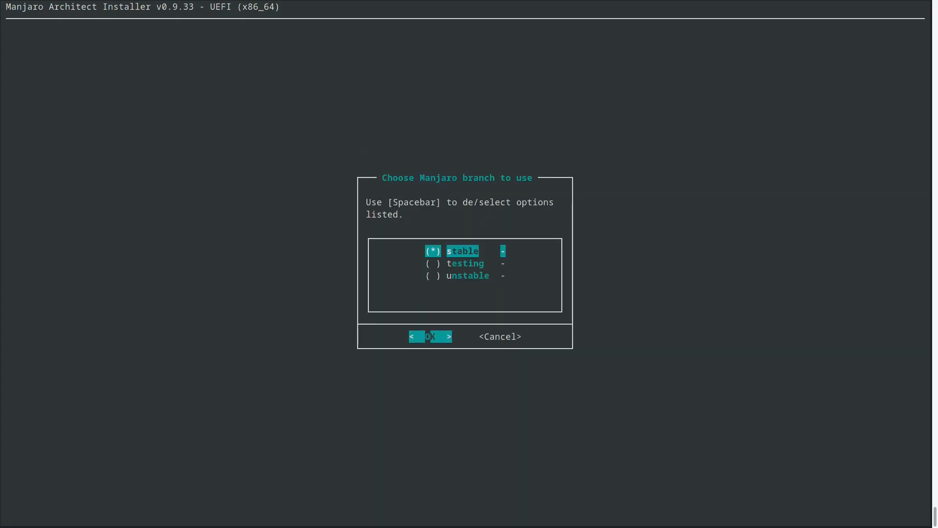
pyautogui.press('Return')
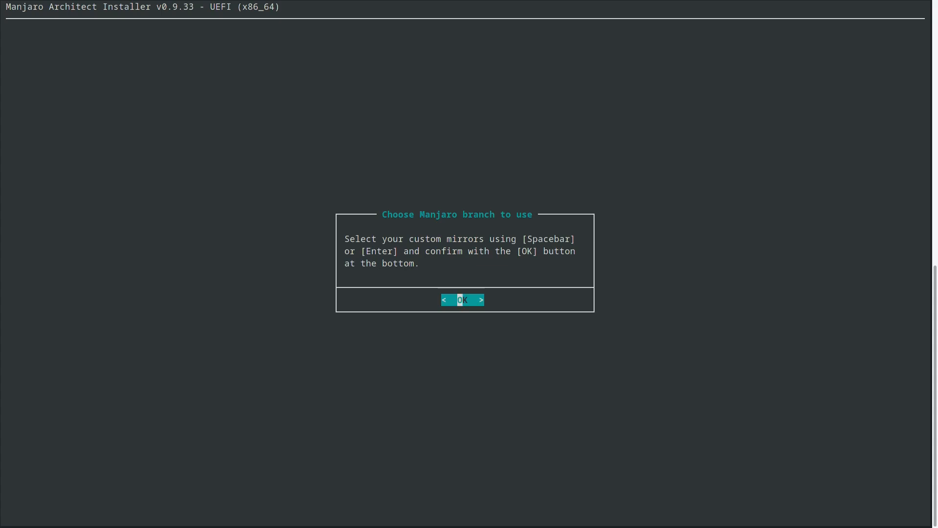
pyautogui.press('Return')
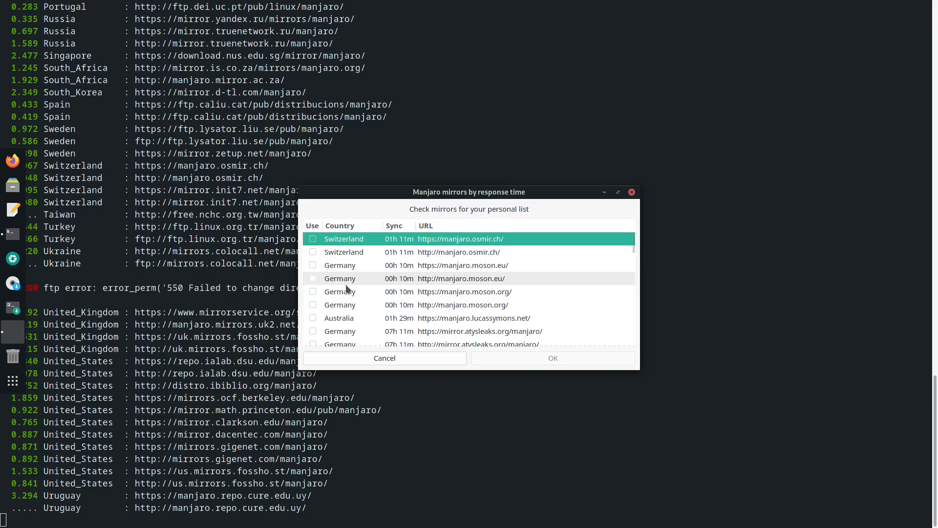
# Step: Select the four Swiss mirrors from manjaro.osmir.ch and mirror.init7.net, confirm the selection and return to the installation preparation options
pyautogui.click(312, 245)
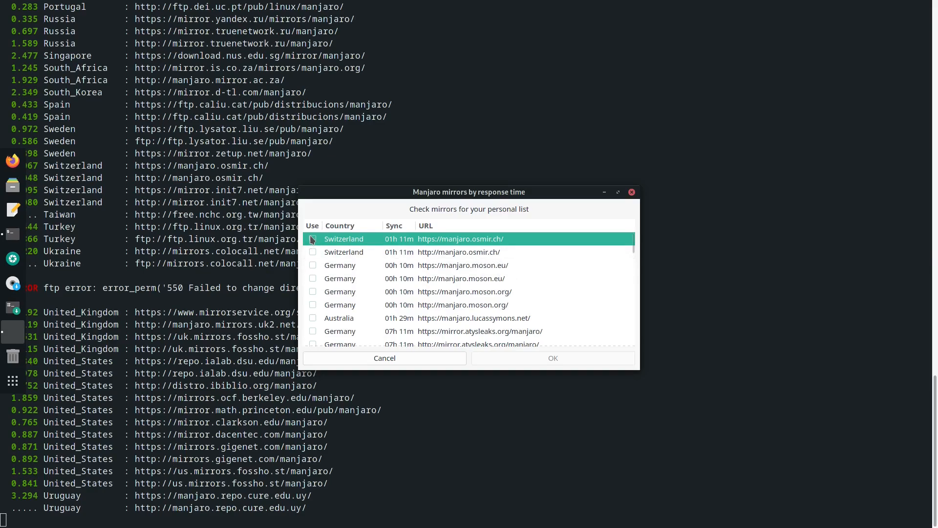
pyautogui.click(313, 251)
pyautogui.click(313, 251)
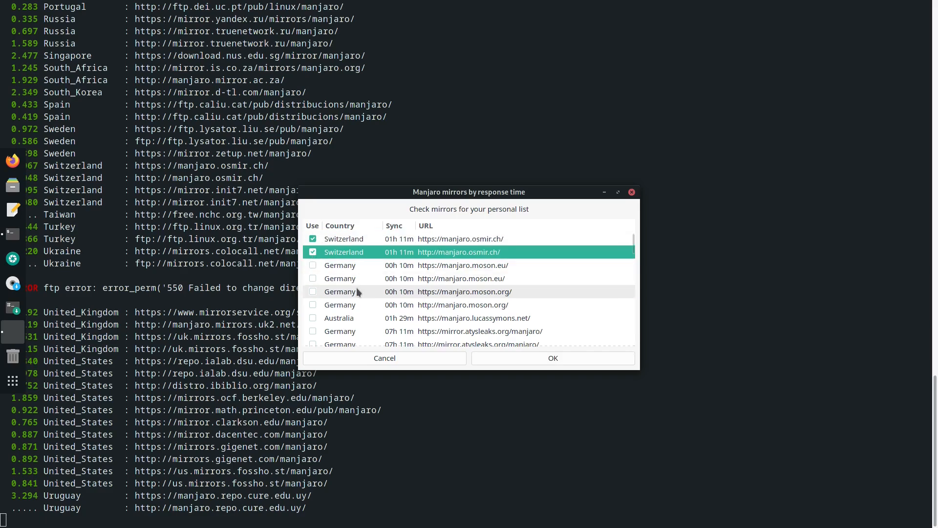
pyautogui.scroll(-1, 356, 286)
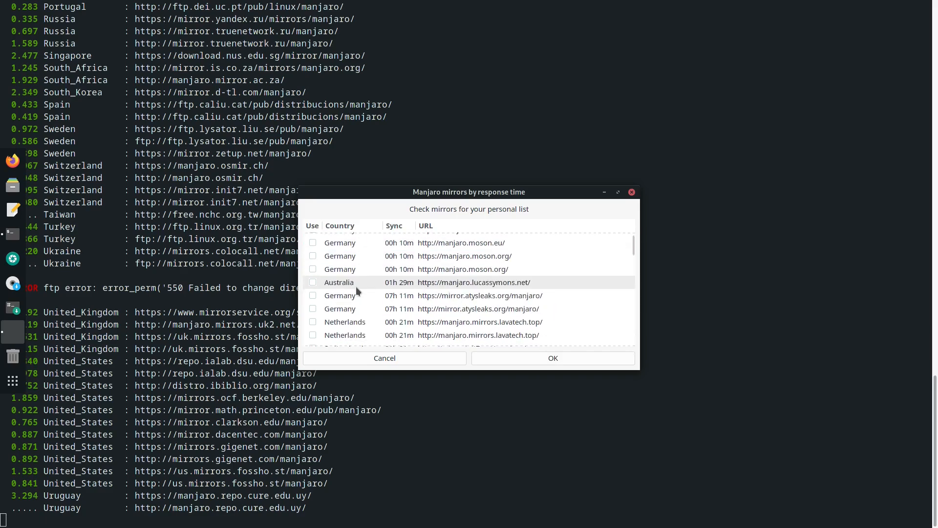
pyautogui.scroll(-2, 356, 286)
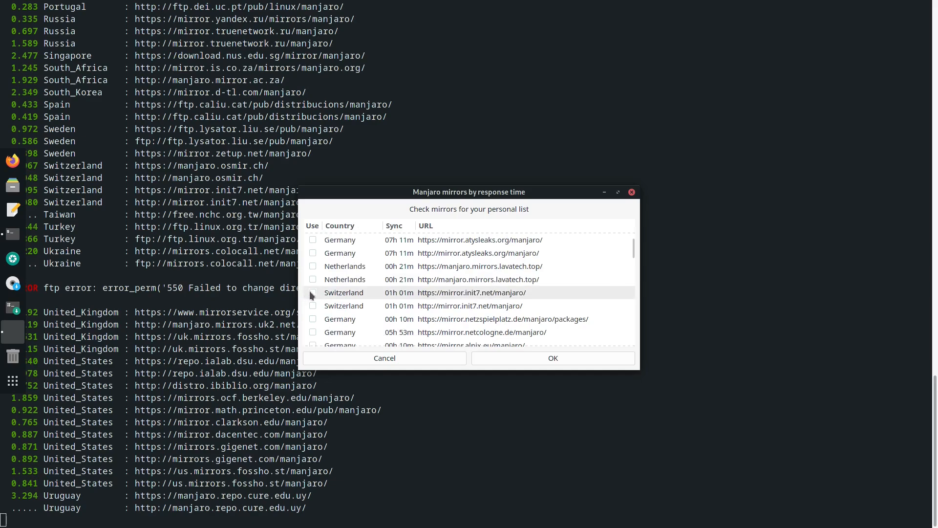
pyautogui.click(313, 292)
pyautogui.click(313, 306)
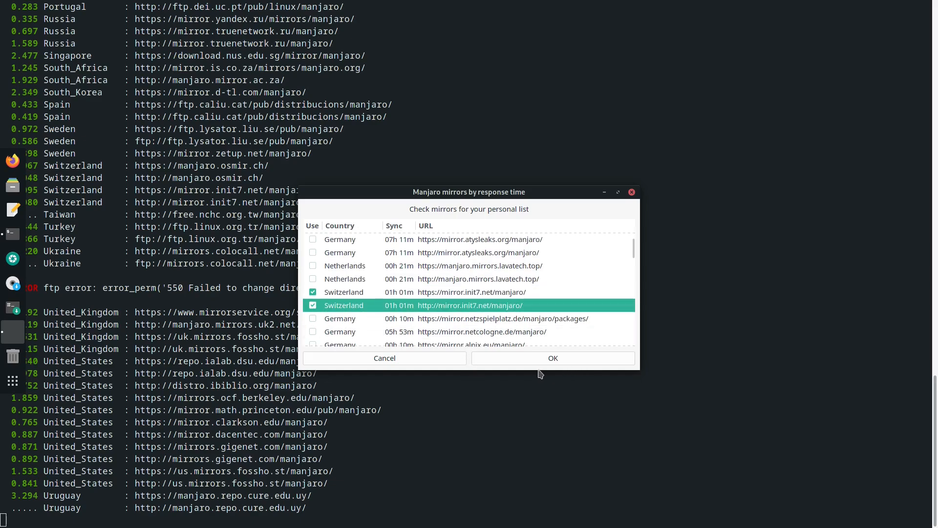
pyautogui.click(556, 358)
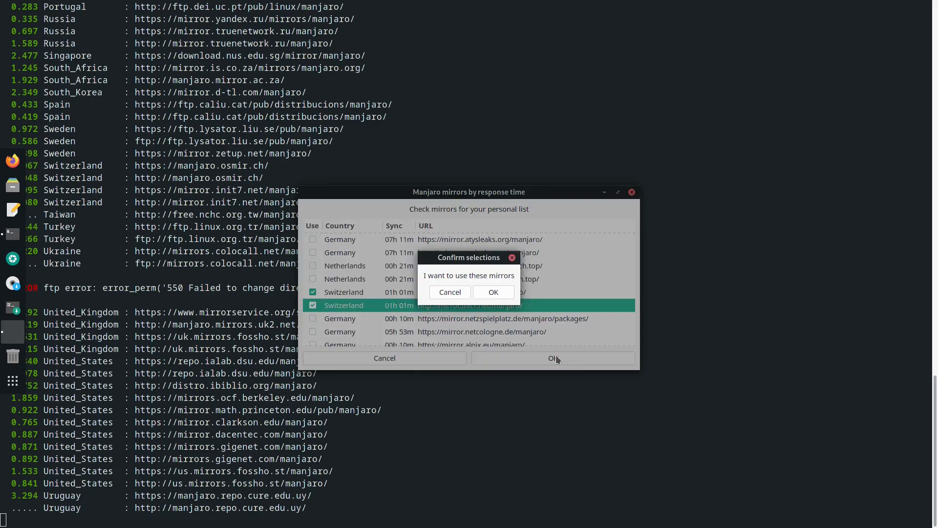
pyautogui.click(494, 293)
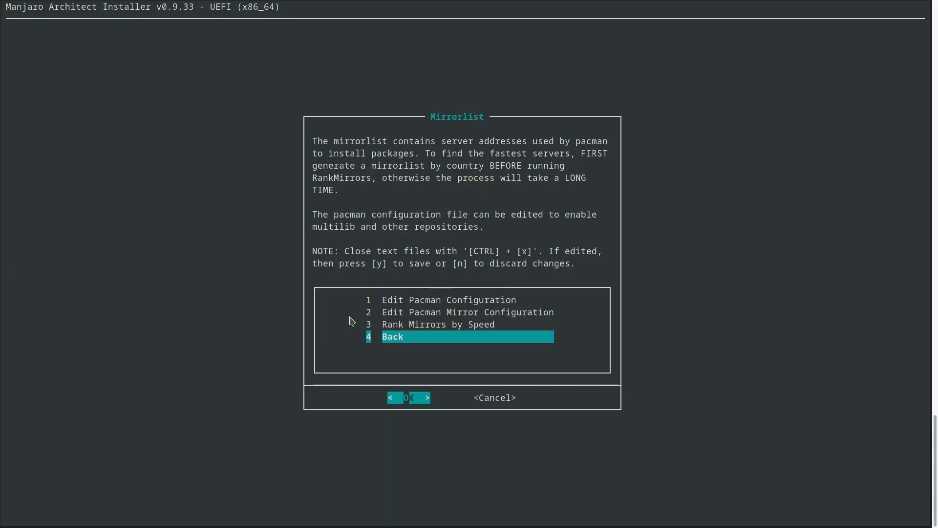
pyautogui.press('Return')
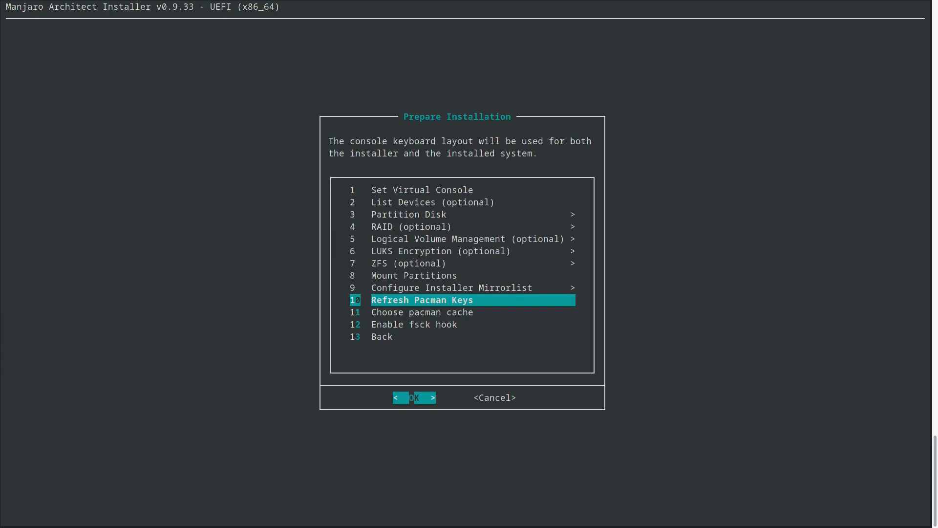
# Step: Refresh the pacman keys and choose to use the running system's pacman cache
pyautogui.press('Return')
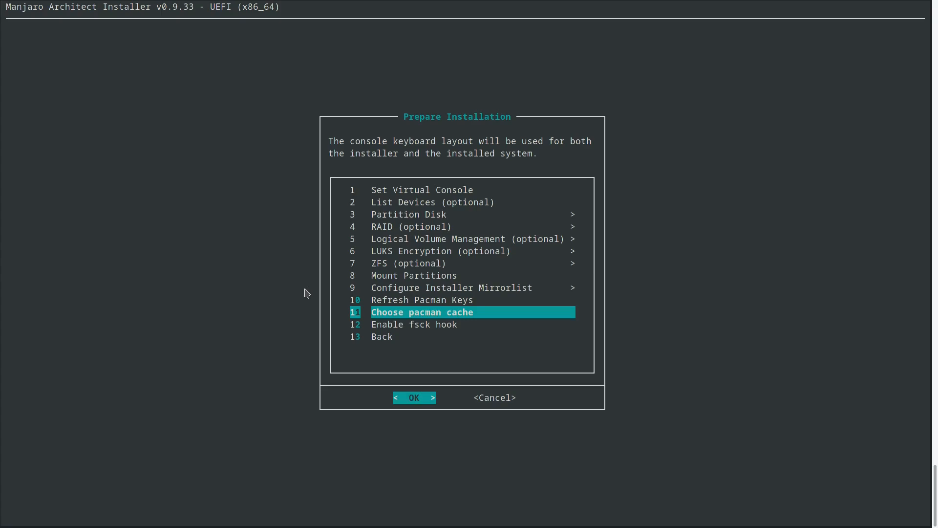
pyautogui.press('Return')
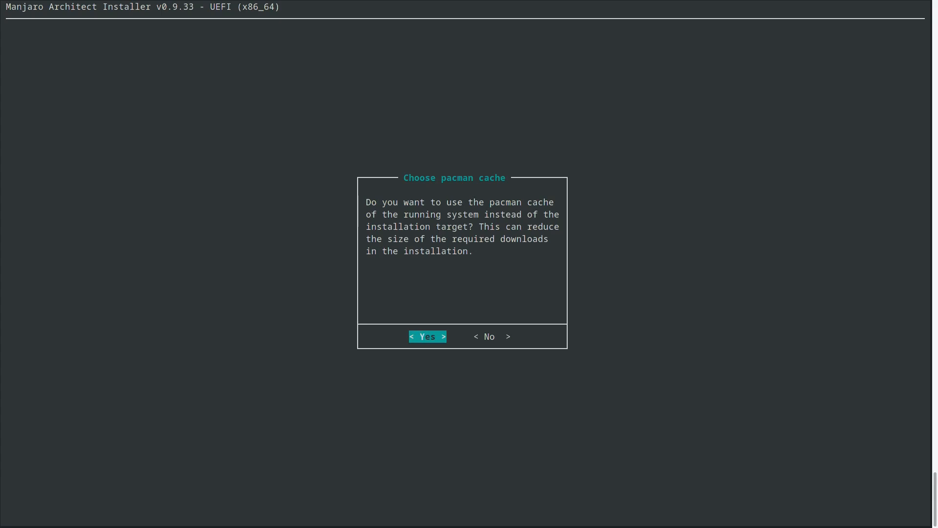
pyautogui.press('Return')
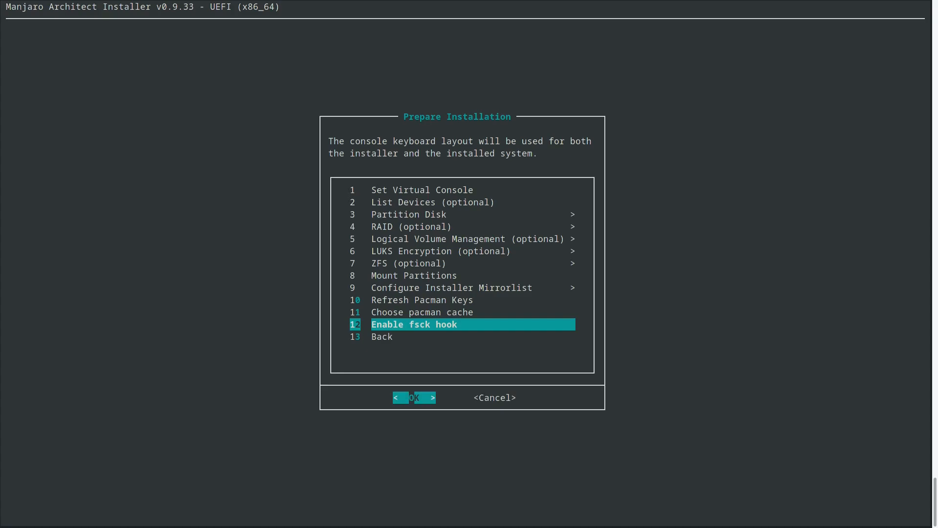
# Step: Enable the fsck hook and return from the installation preparation to the main menu
pyautogui.press('Return')
pyautogui.press('Return')
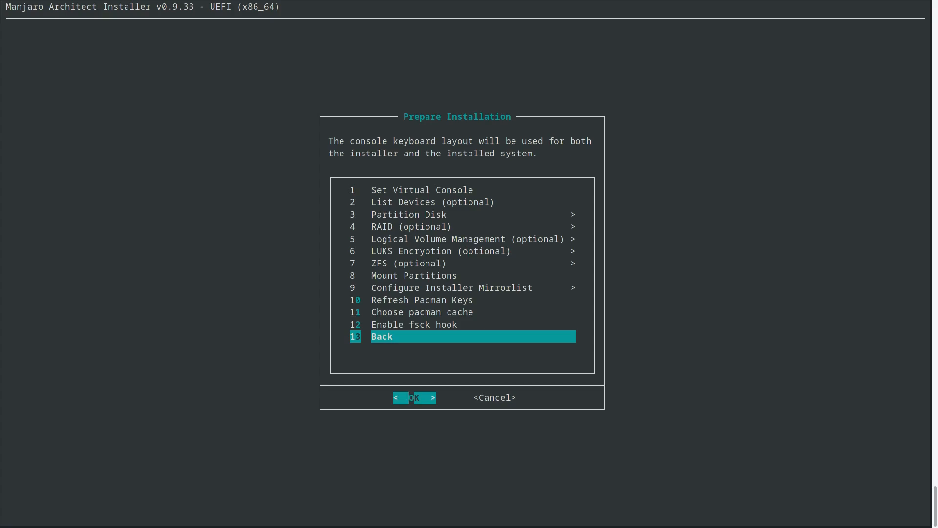
pyautogui.press('Return')
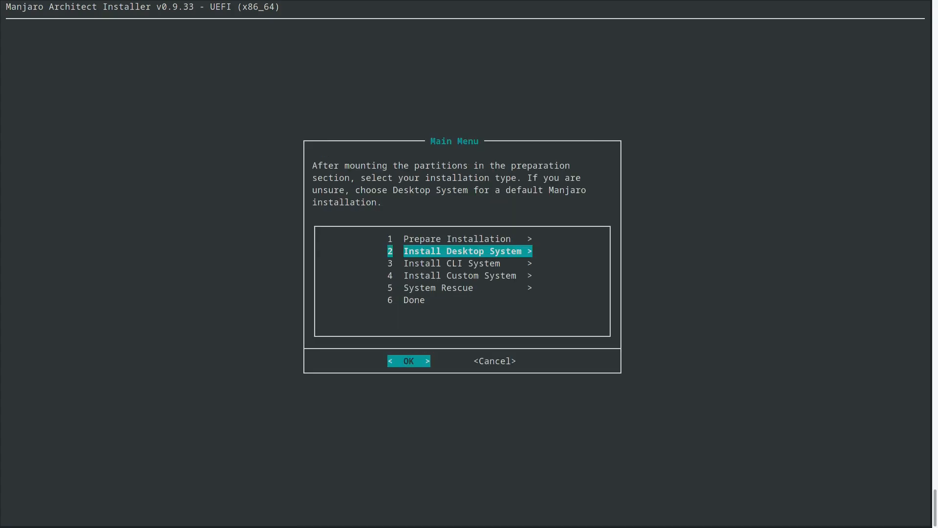
# Step: Start installing the Manjaro desktop system and select yay + base-devel and linux-latest as the base packages
pyautogui.press('Return')
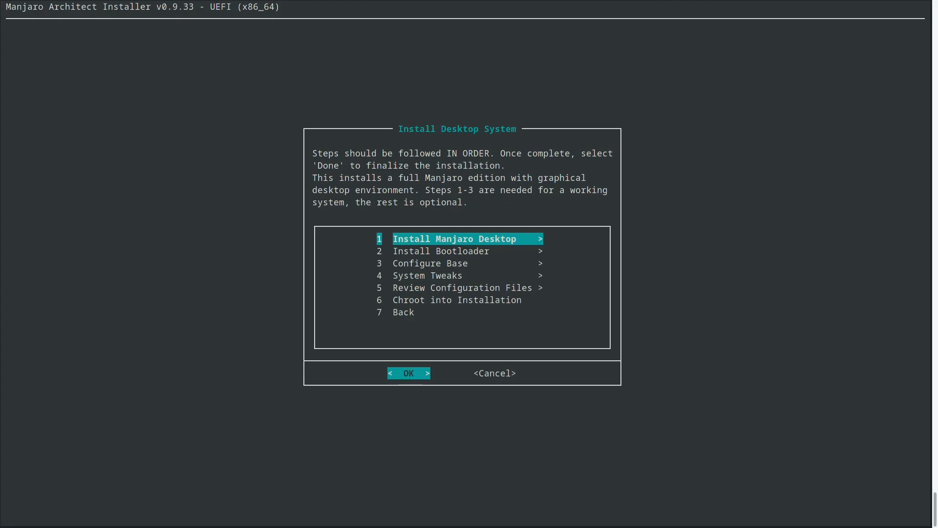
pyautogui.press('Return')
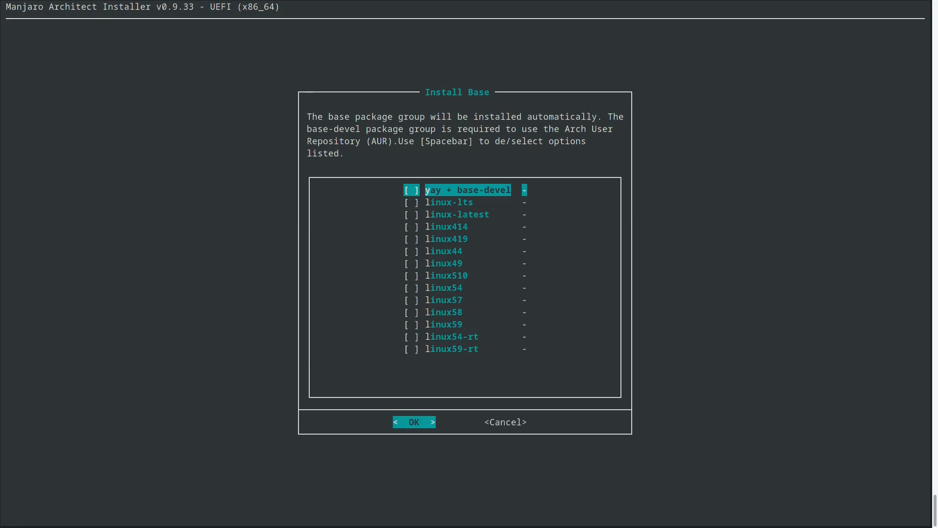
pyautogui.press('space')
pyautogui.press('Down')
pyautogui.press('Down')
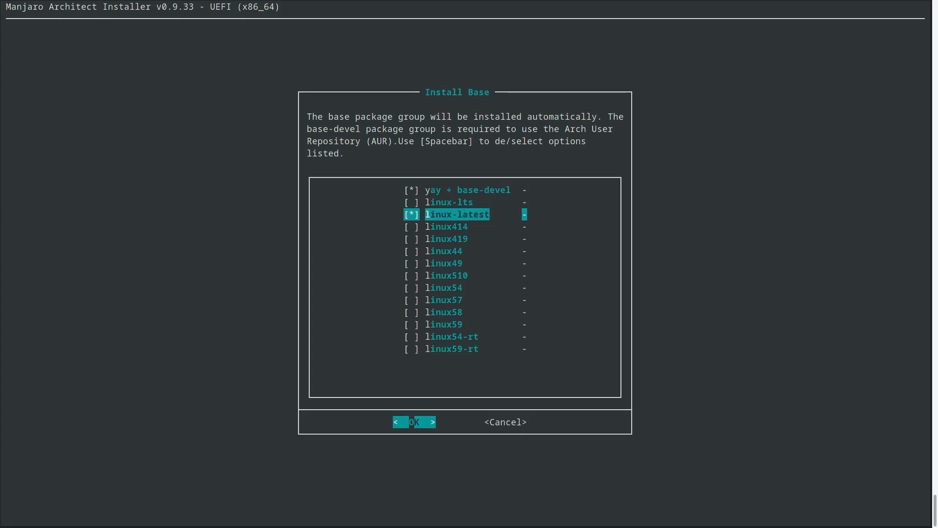
pyautogui.press('Return')
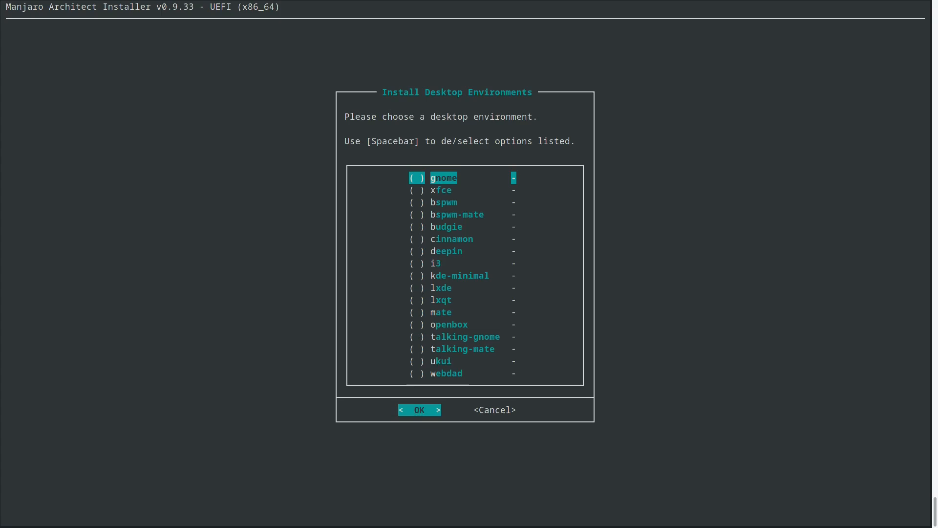
# Step: Choose gnome as the desktop environment for the installation
pyautogui.press('space')
pyautogui.press('Return')
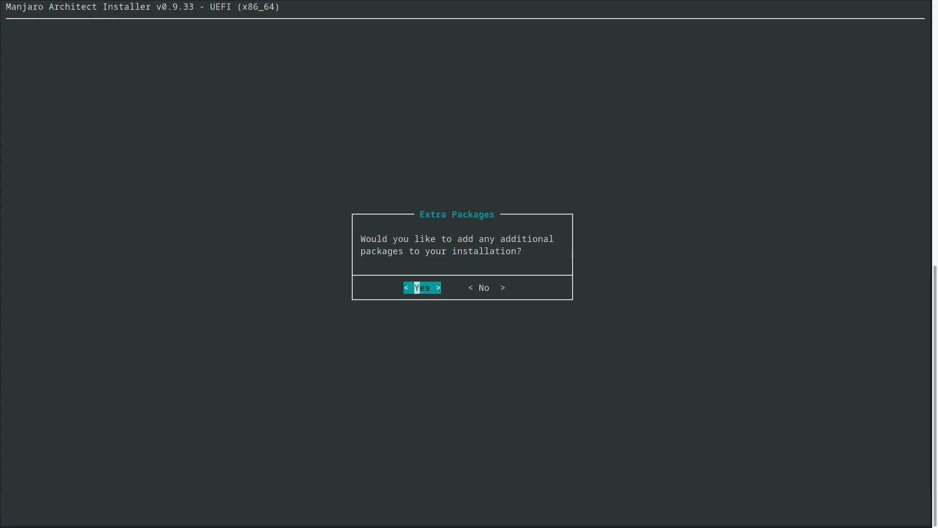
# Step: Decline additional packages and choose the minimal version of the desktop edition
pyautogui.press('Right')
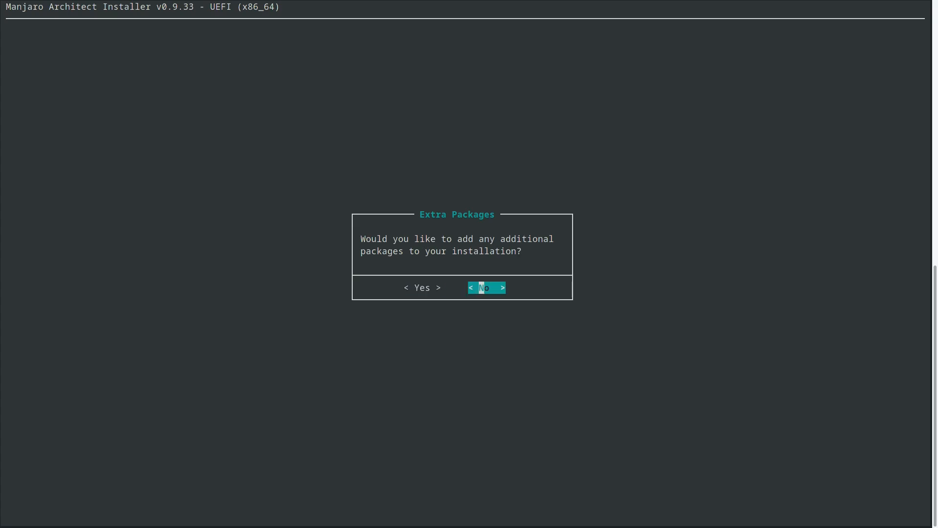
pyautogui.press('Return')
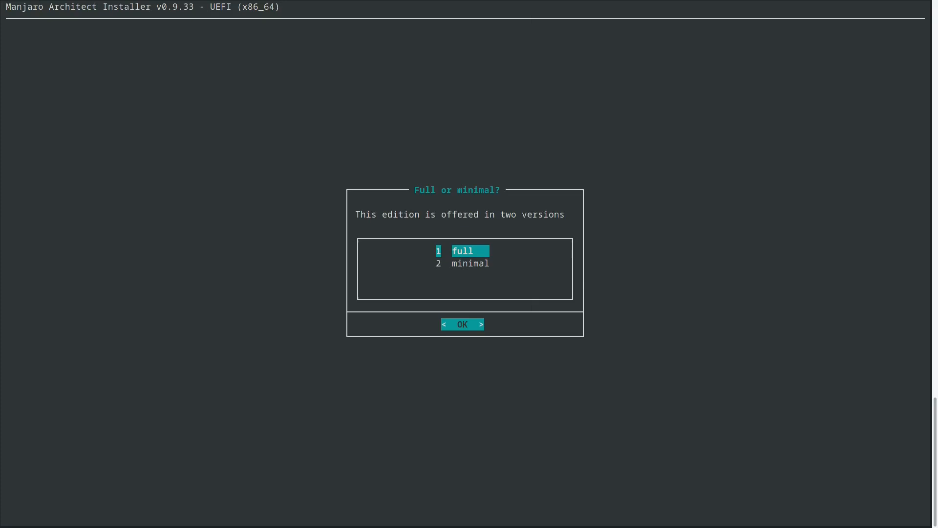
pyautogui.press('Down')
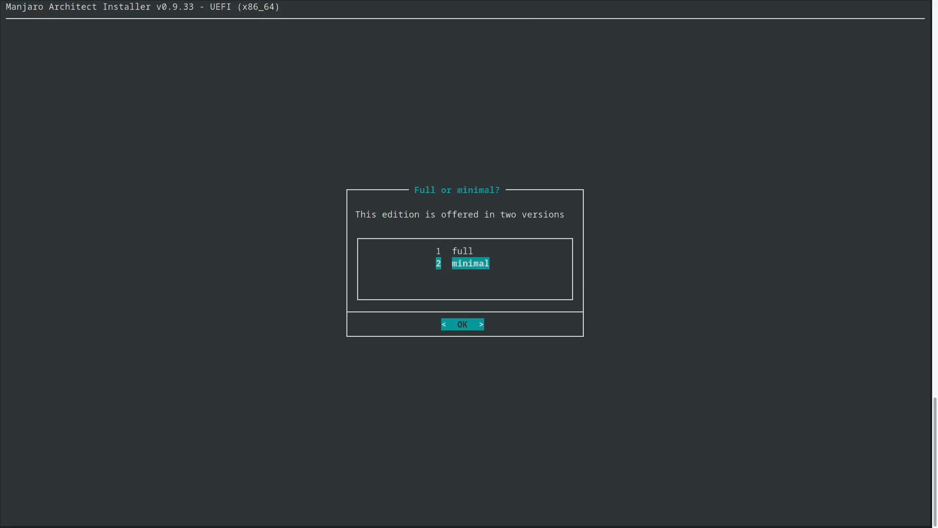
pyautogui.press('Return')
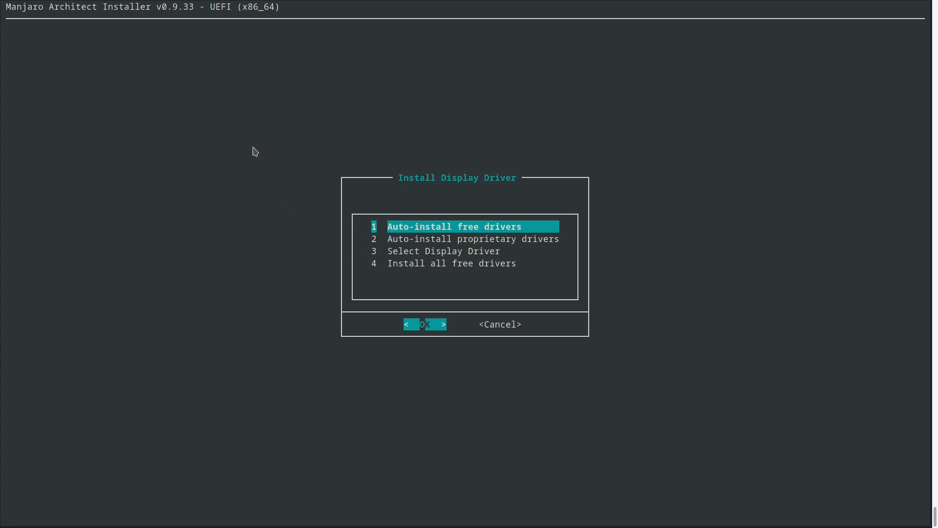
# Step: Auto-install the free display drivers, and install GRUB as the default UEFI bootloader
pyautogui.press('Return')
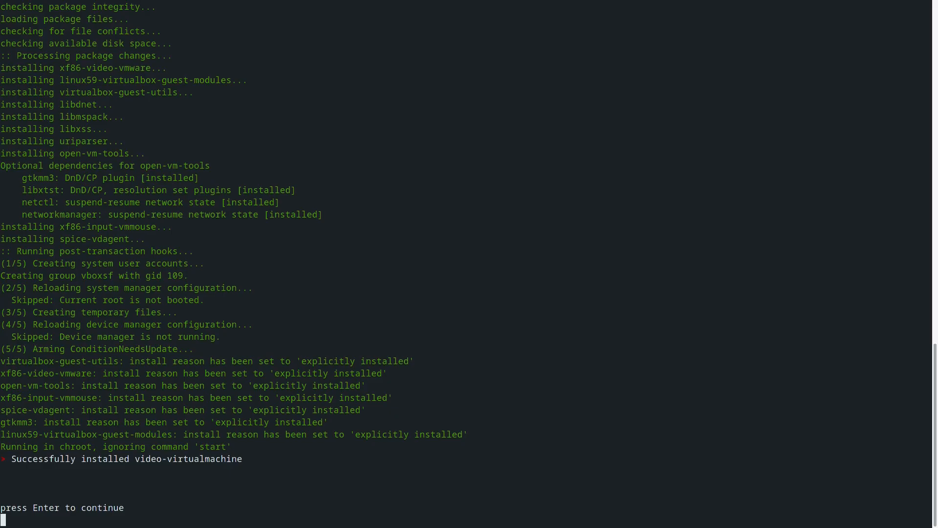
pyautogui.press('Return')
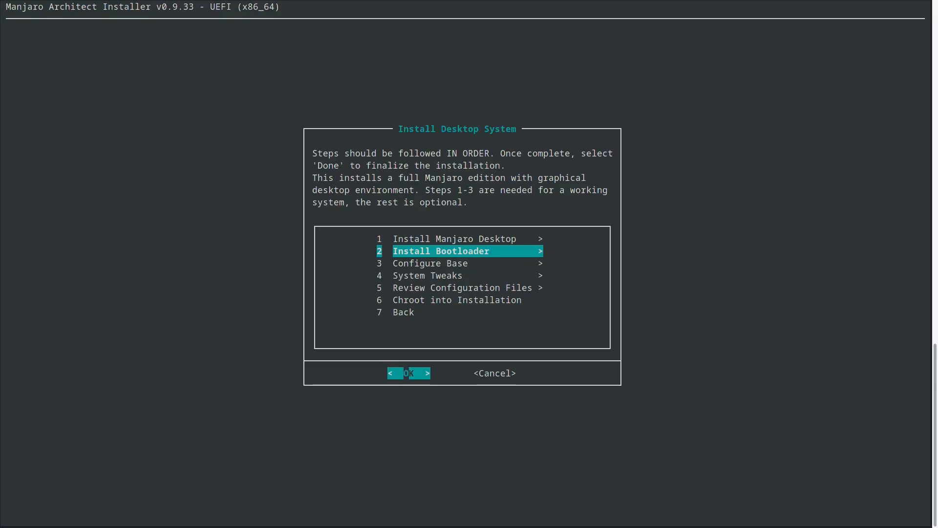
pyautogui.press('Return')
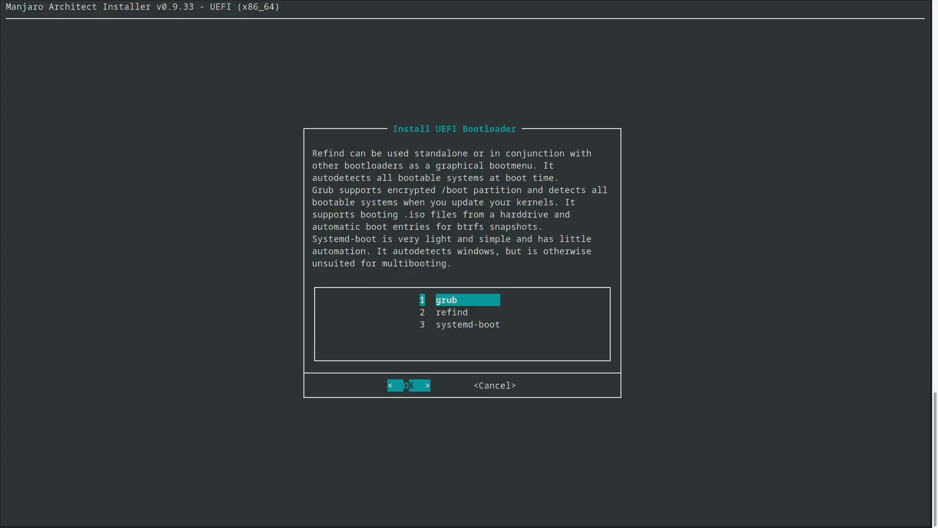
pyautogui.press('Return')
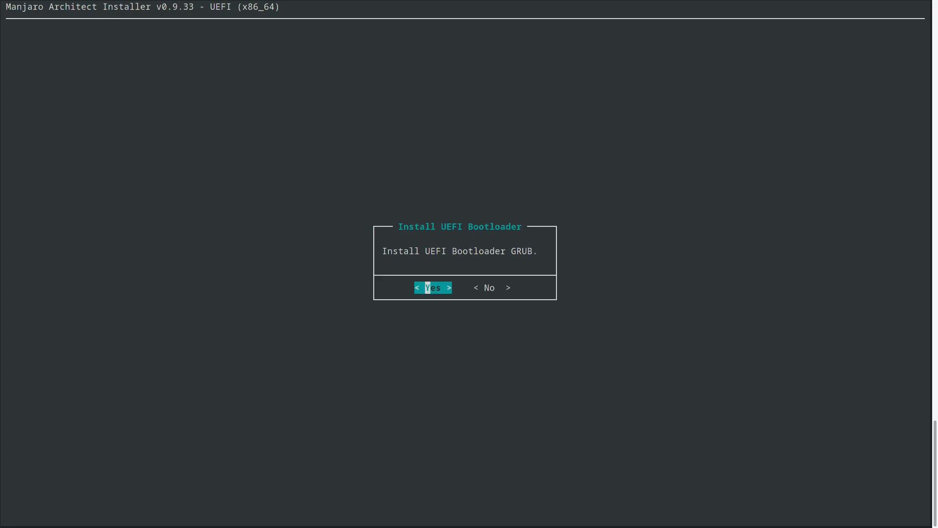
pyautogui.press('Return')
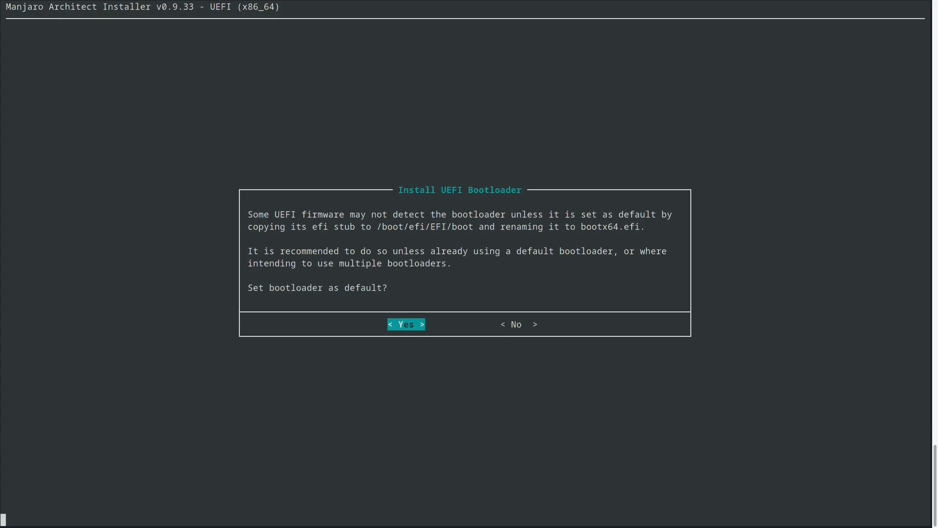
pyautogui.press('Return')
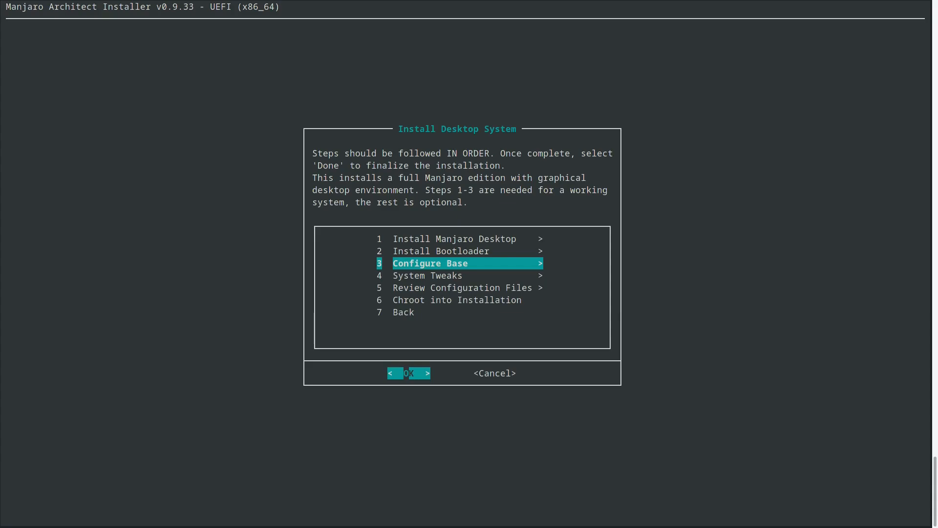
# Step: In the base configuration, generate the FSTAB by device UUID and set the hostname to manjaro
pyautogui.press('Return')
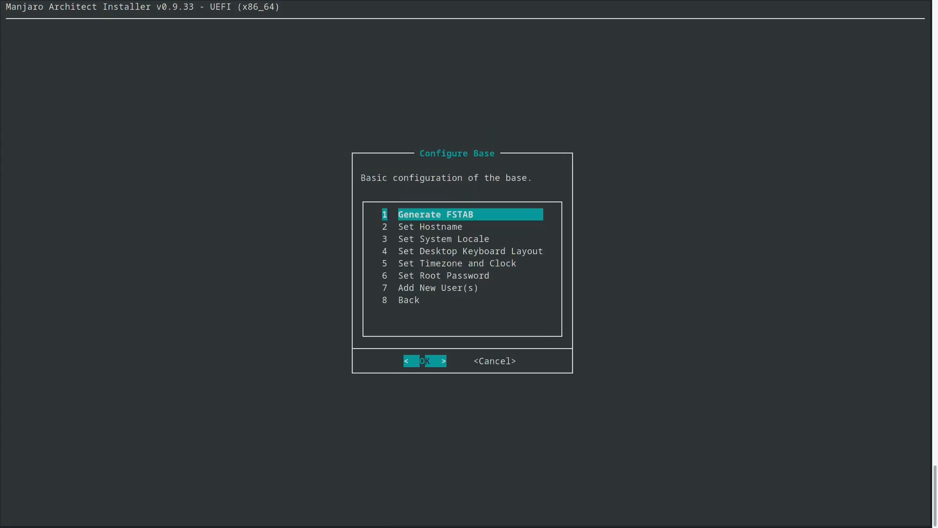
pyautogui.press('Return')
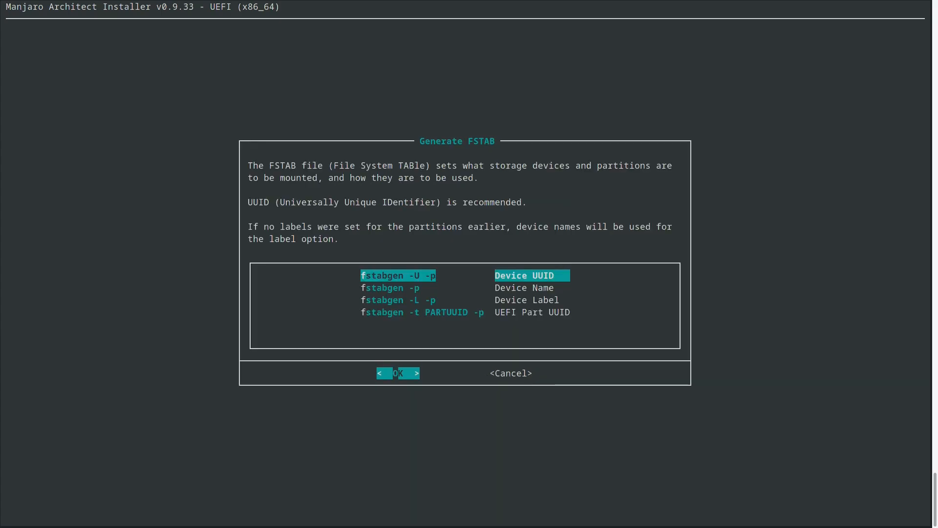
pyautogui.press('Return')
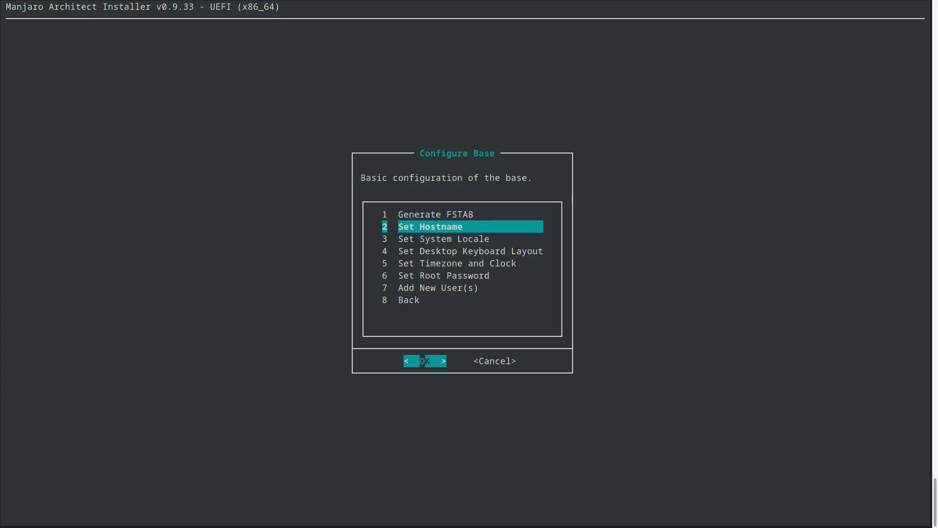
pyautogui.press('Return')
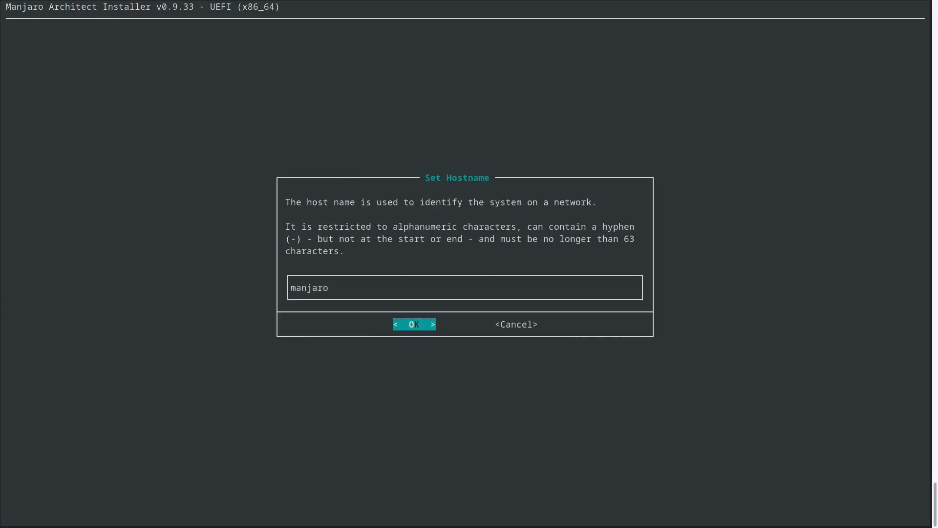
pyautogui.press('Return')
# Step: Set the system language and locale to en_US.UTF-8
pyautogui.press('Return')
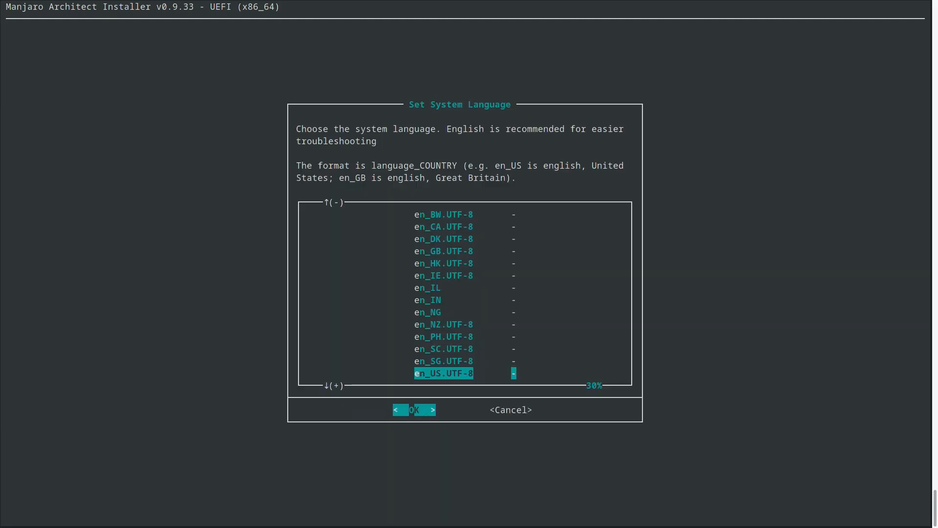
pyautogui.press('Return')
pyautogui.press('Return')
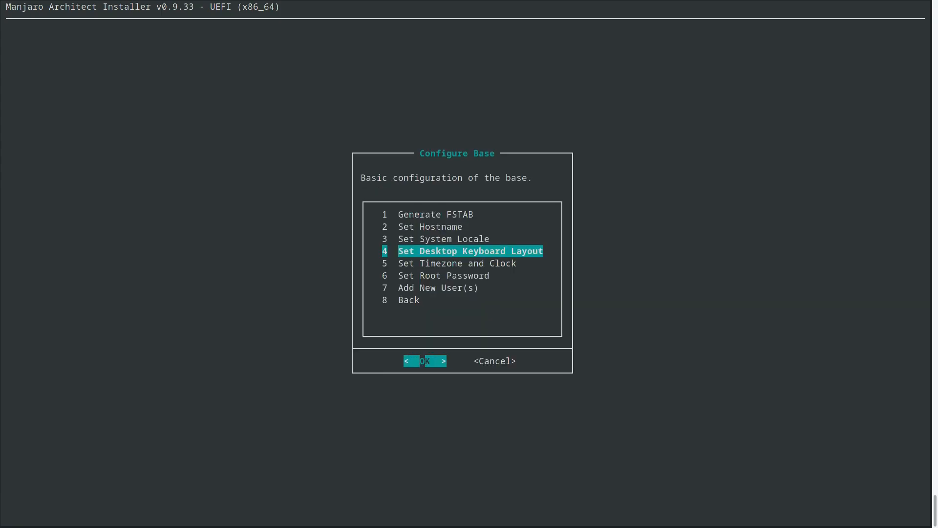
# Step: Set the desktop keyboard layout to ch
pyautogui.press('Return')
pyautogui.press('Down')
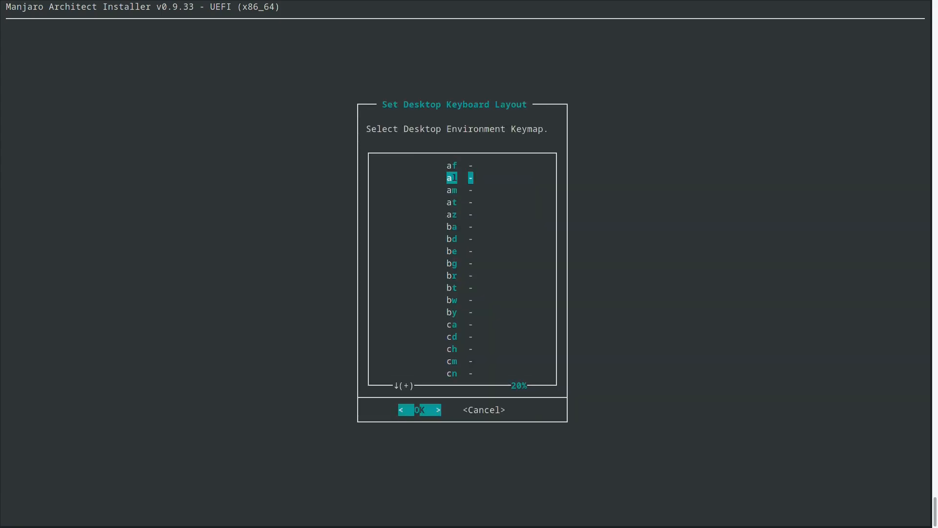
pyautogui.press('c')
pyautogui.press('c')
pyautogui.press('c')
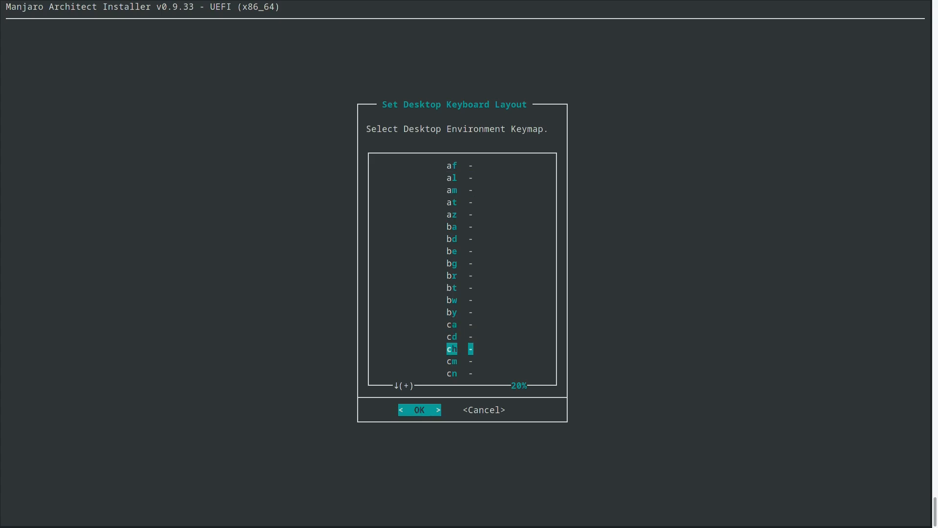
pyautogui.press('Return')
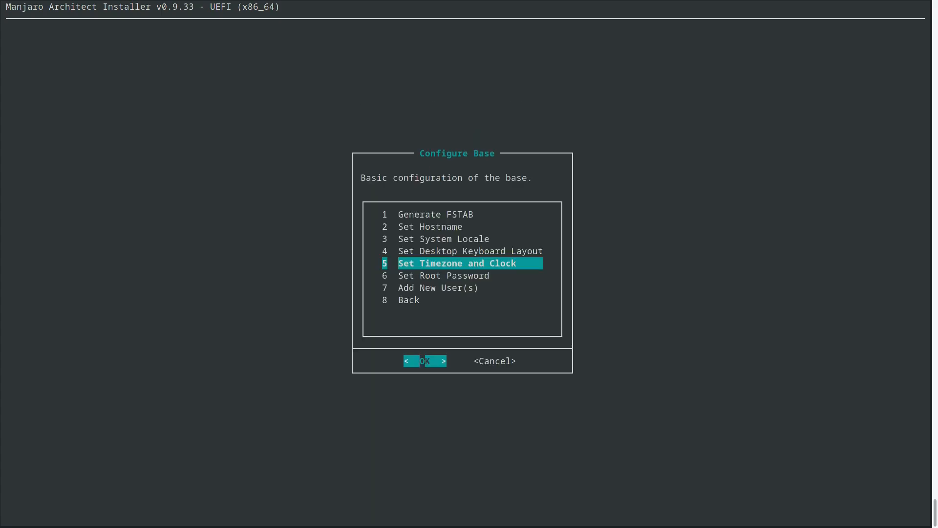
# Step: Set the time zone to Europe/Zurich and the hardware clock to UTC
pyautogui.press('Return')
pyautogui.press('Down')
pyautogui.press('Down')
pyautogui.press('Down')
pyautogui.press('Down')
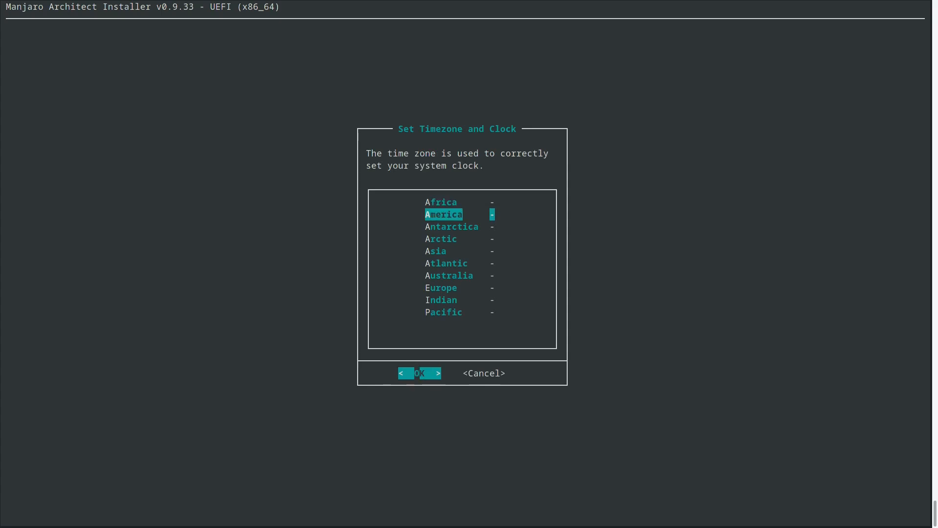
pyautogui.press('Down')
pyautogui.press('Down')
pyautogui.press('Down')
pyautogui.press('Return')
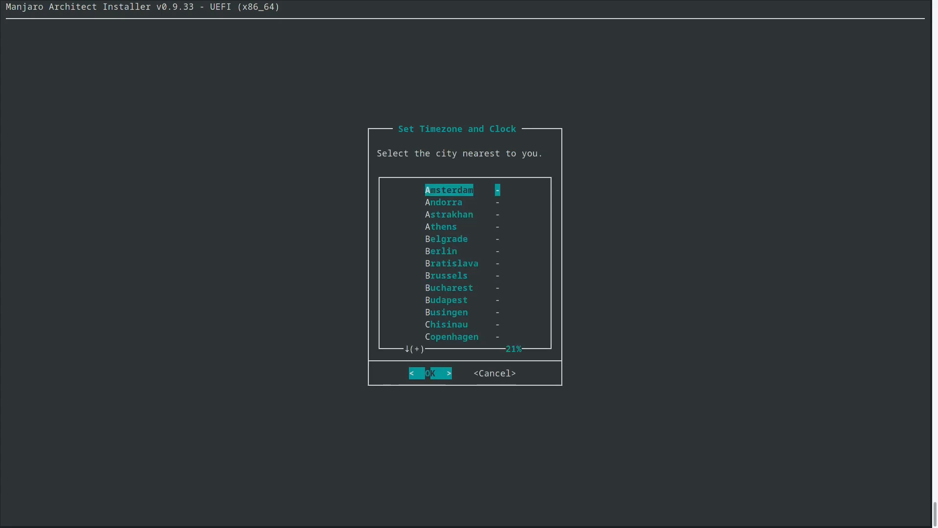
pyautogui.press('Down')
pyautogui.press('Down')
pyautogui.press('Down')
pyautogui.press('Down')
pyautogui.press('Down')
pyautogui.press('Down')
pyautogui.press('Down')
pyautogui.press('Down')
pyautogui.press('Down')
pyautogui.press('Down')
pyautogui.press('Down')
pyautogui.press('Down')
pyautogui.press('Down')
pyautogui.press('Down')
pyautogui.press('Down')
pyautogui.press('Down')
pyautogui.press('Down')
pyautogui.press('Down')
pyautogui.press('Down')
pyautogui.press('Down')
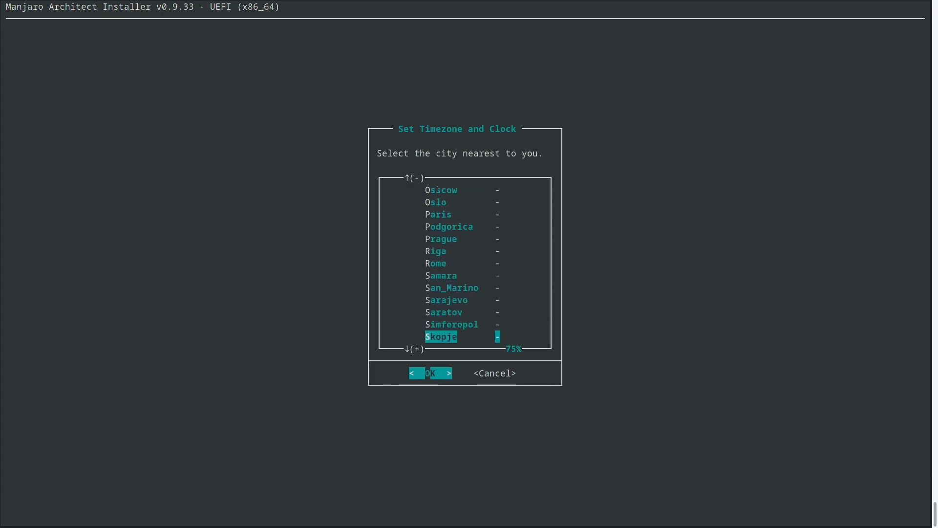
pyautogui.press('Down')
pyautogui.press('Down')
pyautogui.press('Down')
pyautogui.press('Down')
pyautogui.press('Down')
pyautogui.press('Down')
pyautogui.press('Down')
pyautogui.press('Down')
pyautogui.press('Down')
pyautogui.press('Down')
pyautogui.press('Down')
pyautogui.press('Down')
pyautogui.press('Down')
pyautogui.press('Down')
pyautogui.press('Down')
pyautogui.press('Return')
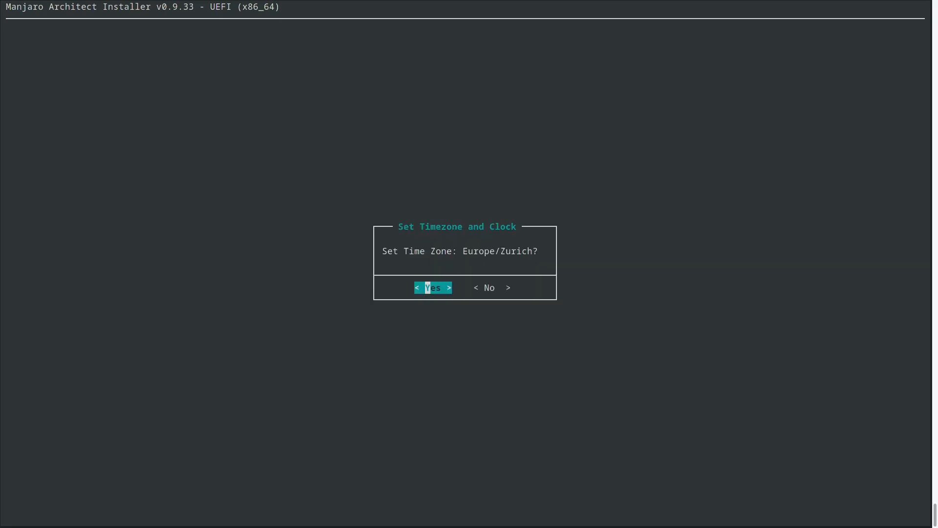
pyautogui.press('Return')
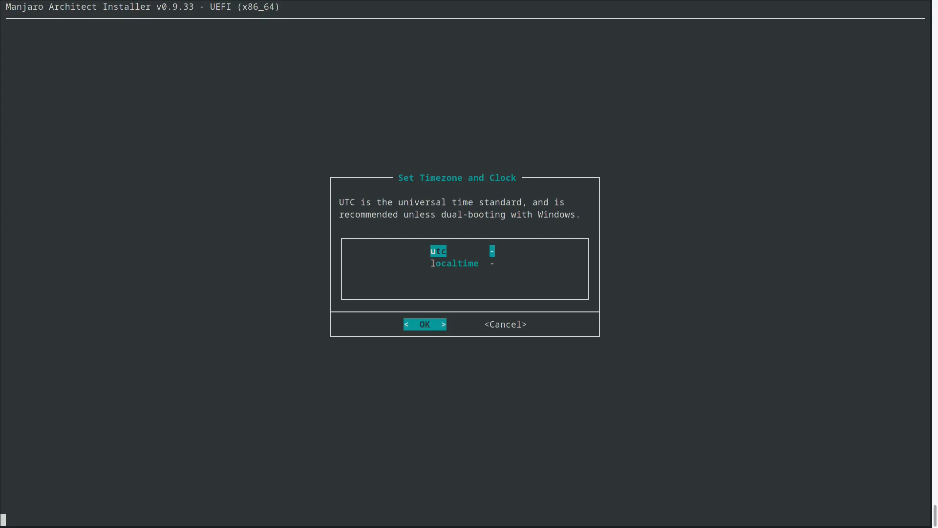
pyautogui.press('Return')
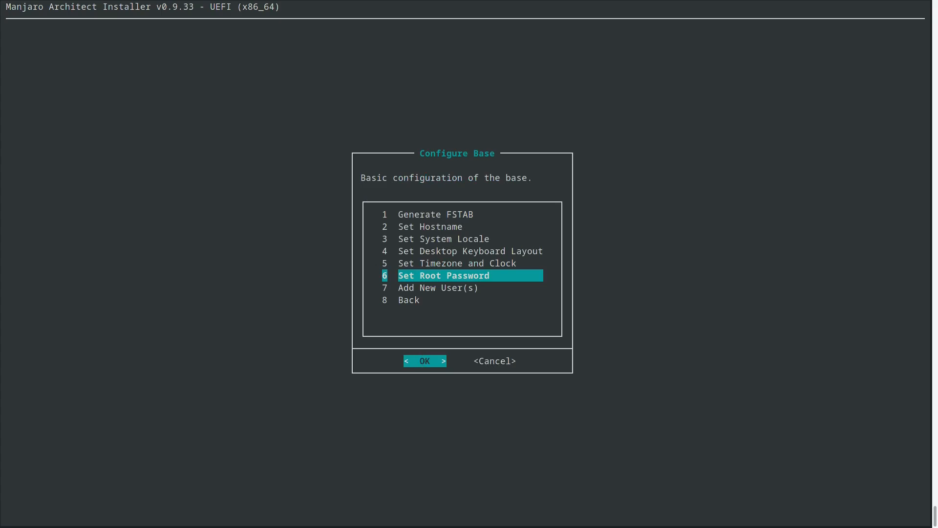
# Step: Set the root password by entering it and re-entering it for confirmation
pyautogui.press('Return')
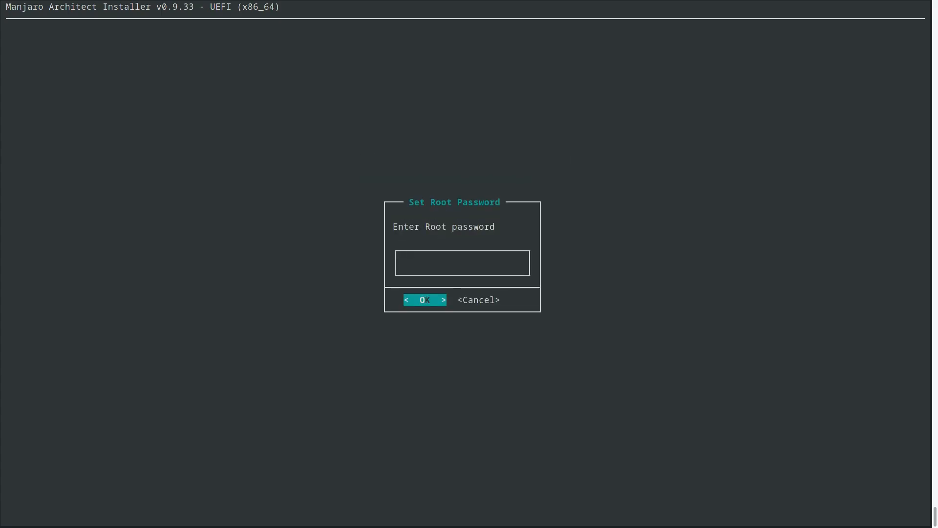
pyautogui.write('*********')
pyautogui.press('Return')
pyautogui.write('*********')
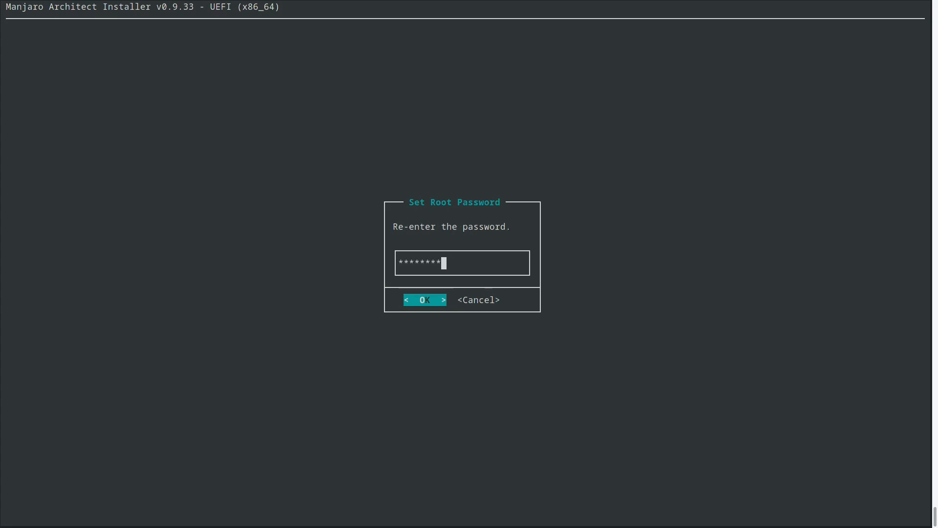
pyautogui.press('Return')
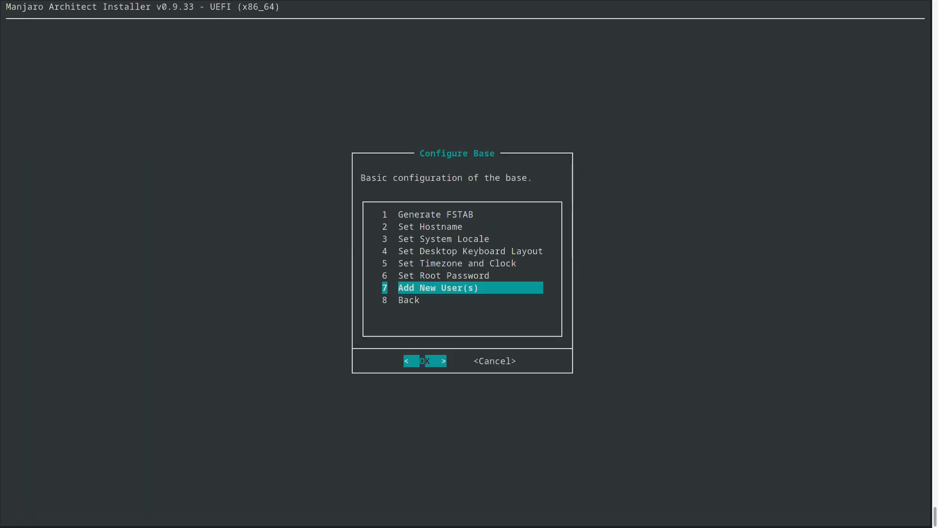
# Step: Add a new user with the user name, zsh as default shell, and the account password entered twice
pyautogui.press('Return')
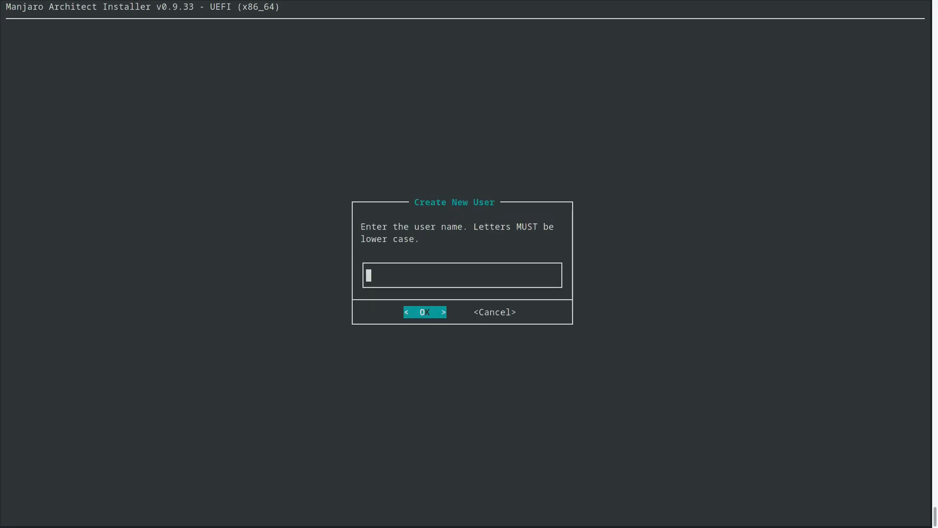
pyautogui.write('er')
pyautogui.write('ikson')
pyautogui.press('Return')
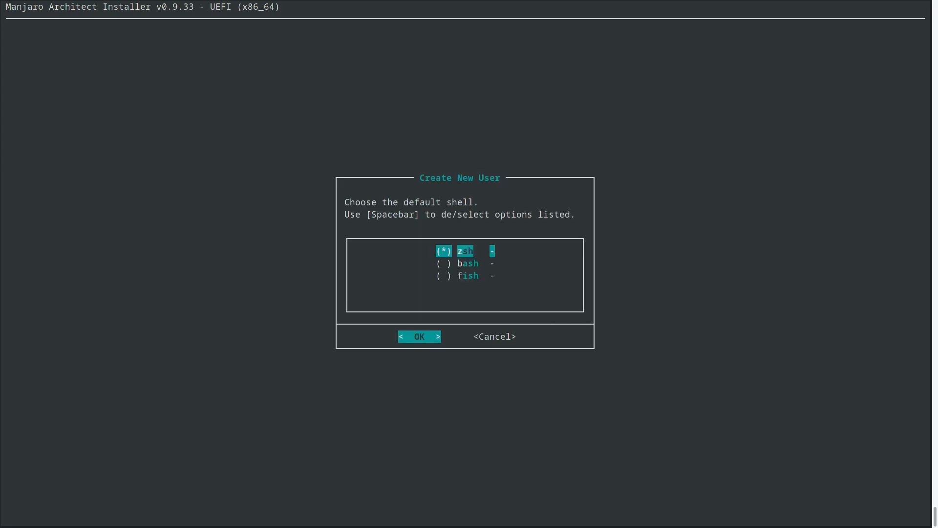
pyautogui.press('Return')
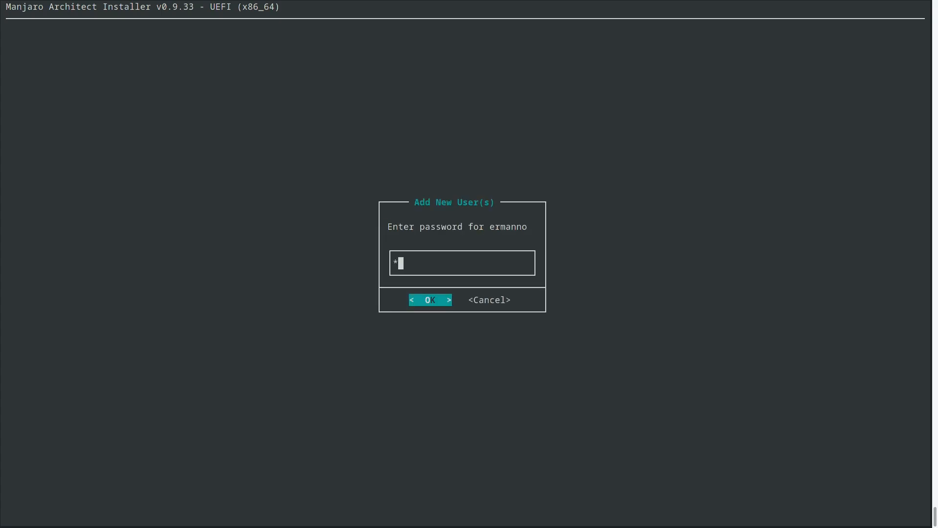
pyautogui.write('*********')
pyautogui.press('Return')
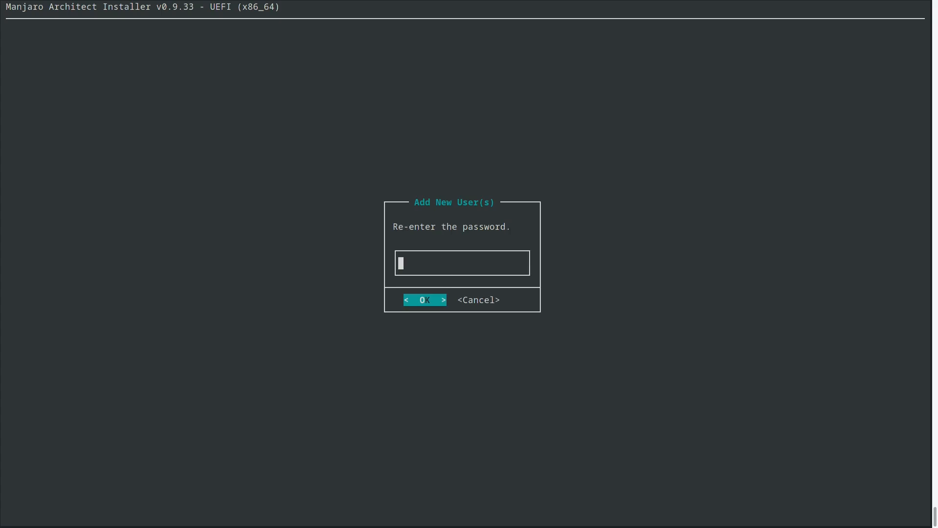
pyautogui.write('*********')
pyautogui.press('Return')
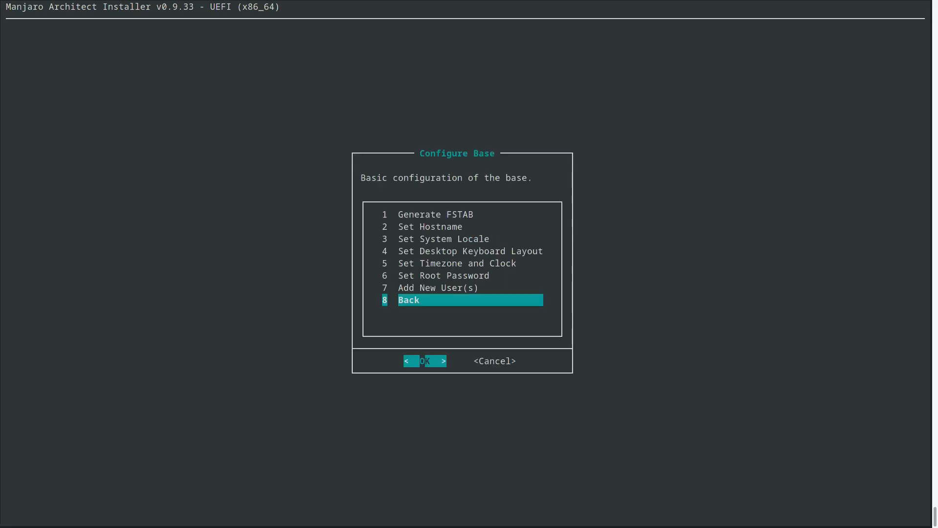
# Step: Finish the base configuration and examine the System Tweaks options for performance and for security and systemd without applying any
pyautogui.press('Return')
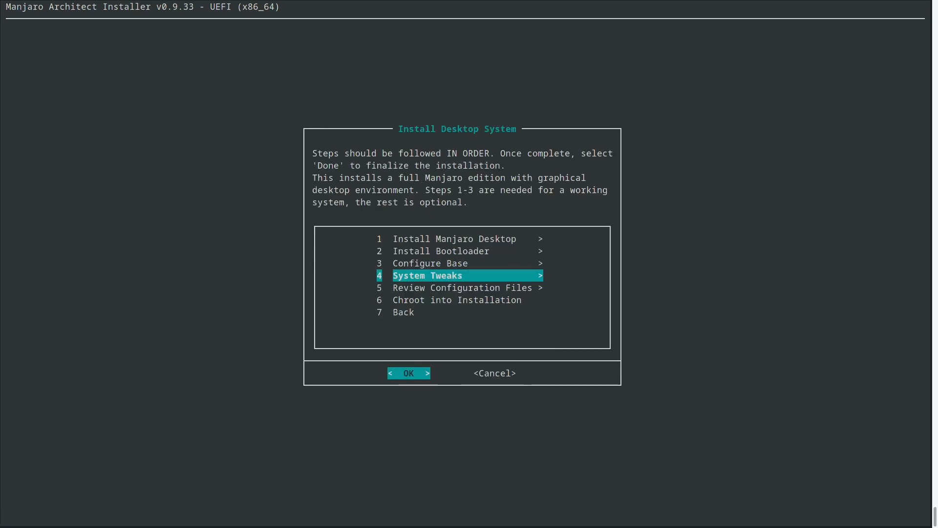
pyautogui.press('Return')
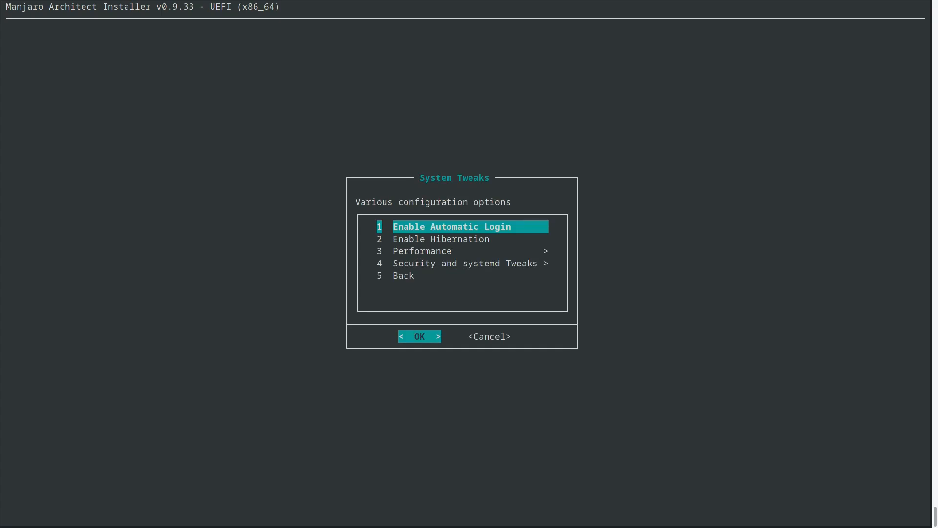
pyautogui.press('Down')
pyautogui.press('Down')
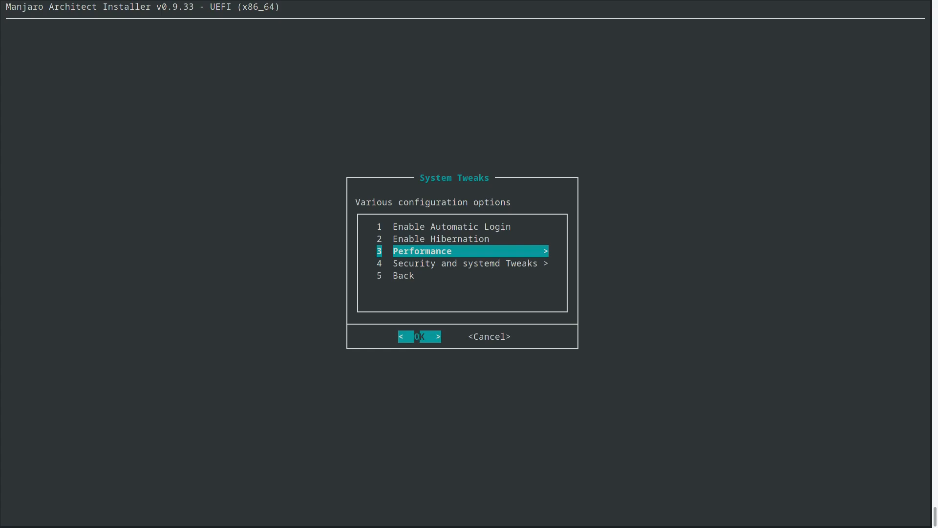
pyautogui.press('Return')
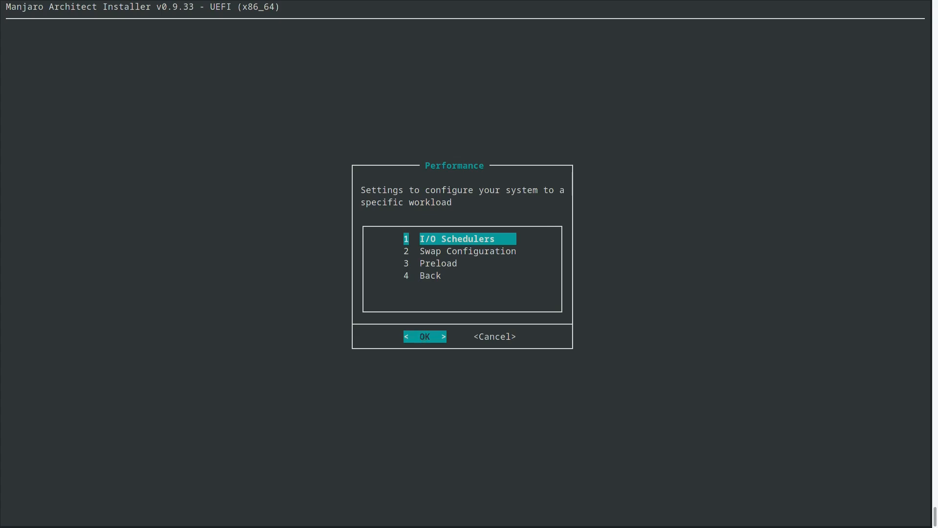
pyautogui.press('Tab')
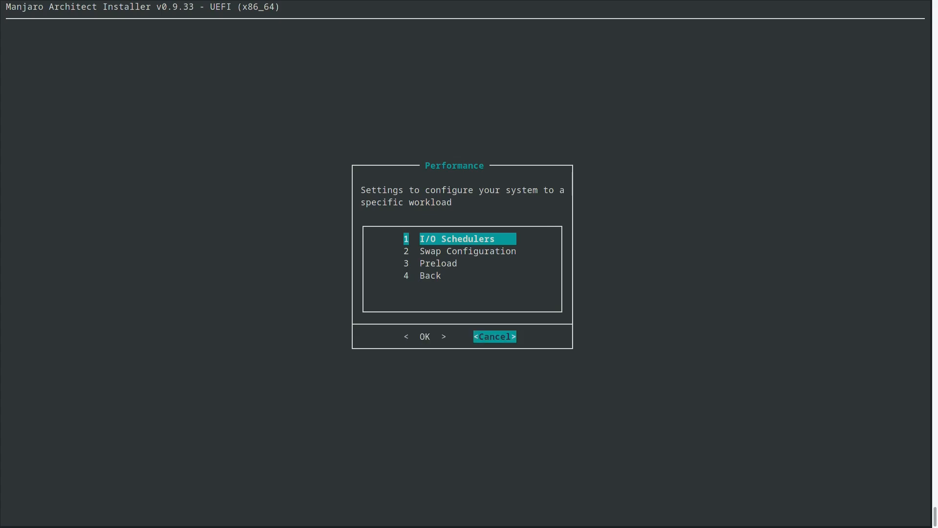
pyautogui.press('Return')
pyautogui.press('3')
pyautogui.press('2')
pyautogui.press('4')
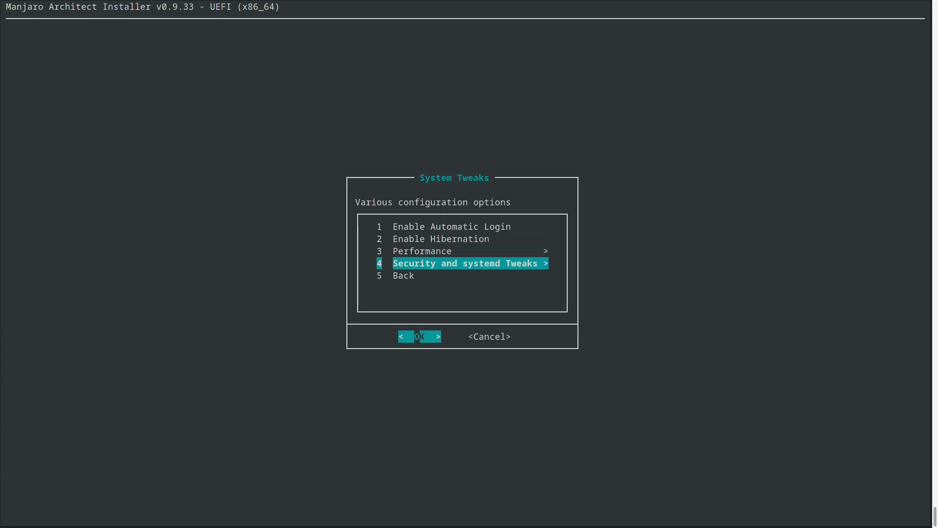
pyautogui.press('Return')
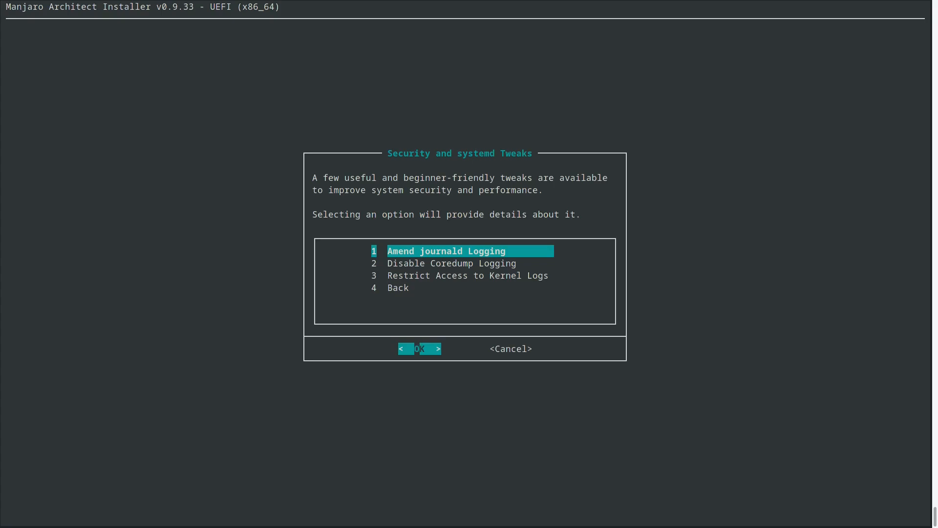
pyautogui.press('Tab')
pyautogui.press('Return')
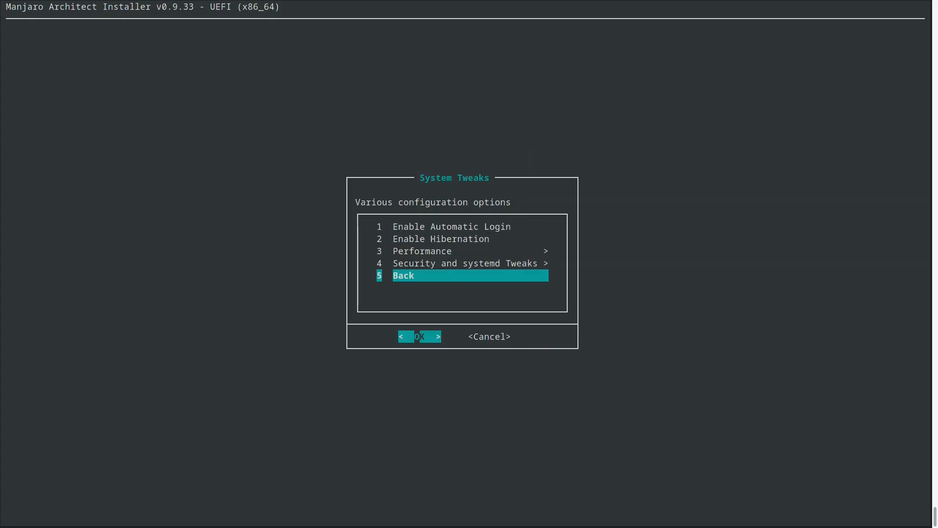
pyautogui.press('Return')
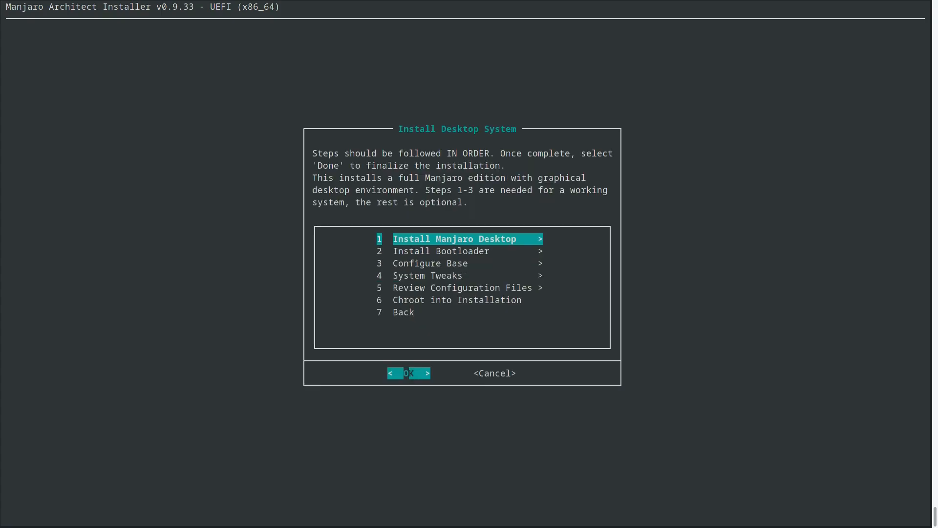
# Step: Leave the desktop system installation section and return to the installer's main level
pyautogui.press('Down')
pyautogui.press('Down')
pyautogui.press('Down')
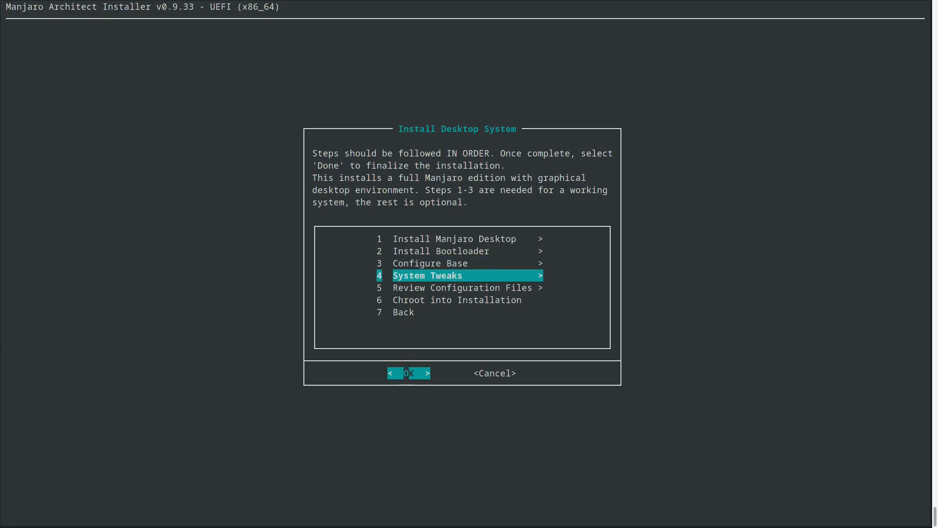
pyautogui.press('Down')
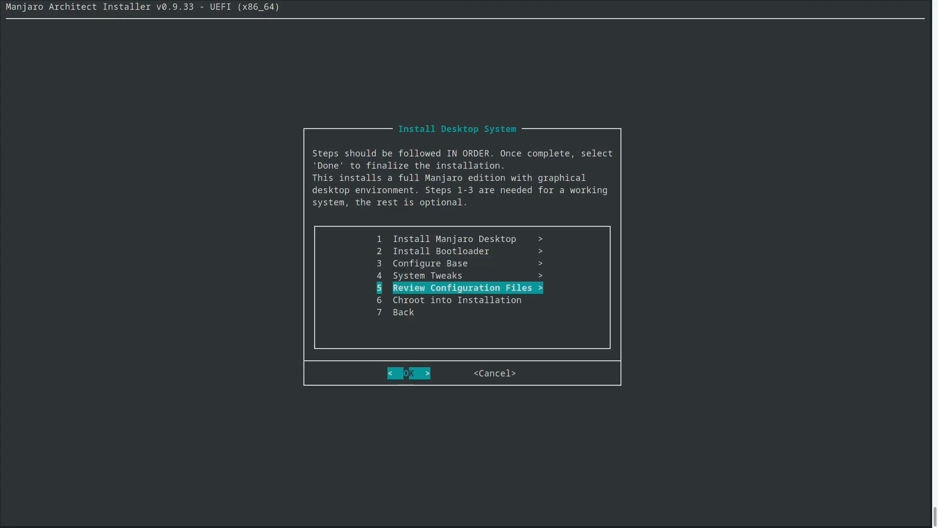
pyautogui.press('Down')
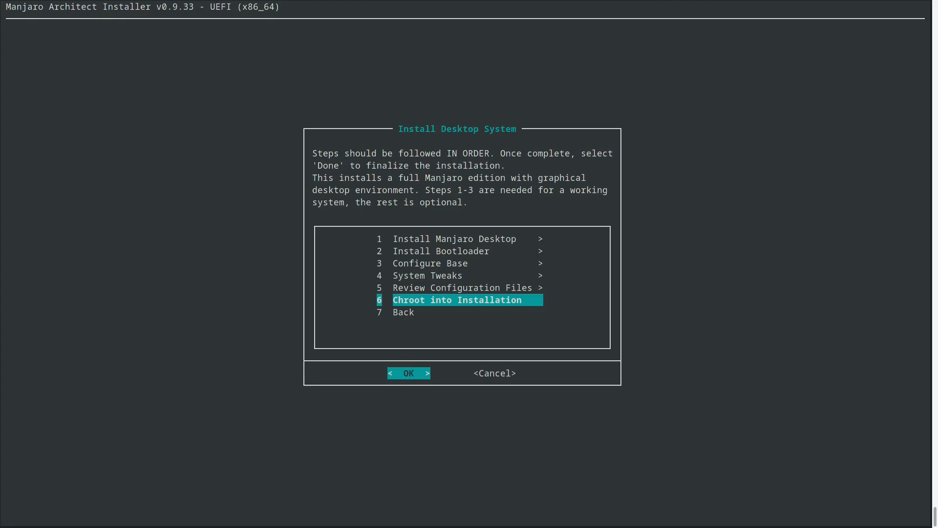
pyautogui.press('Down')
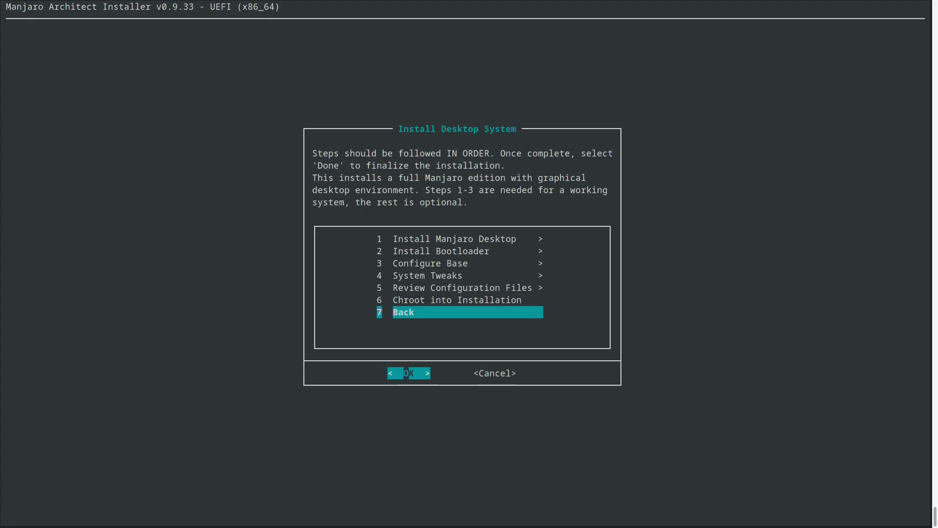
pyautogui.press('Return')
# Step: Finish the installer as Done and decline saving the installation log to the installed system
pyautogui.press('Up')
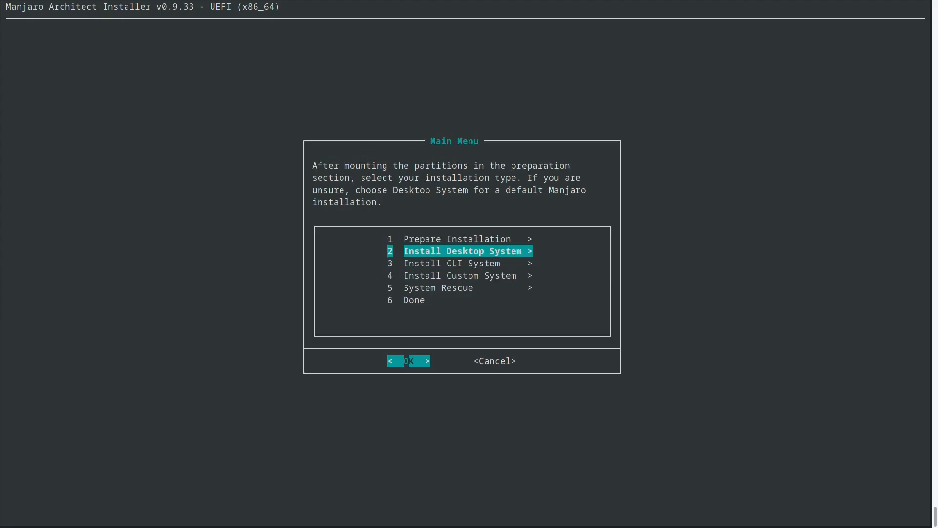
pyautogui.press('Down')
pyautogui.press('Down')
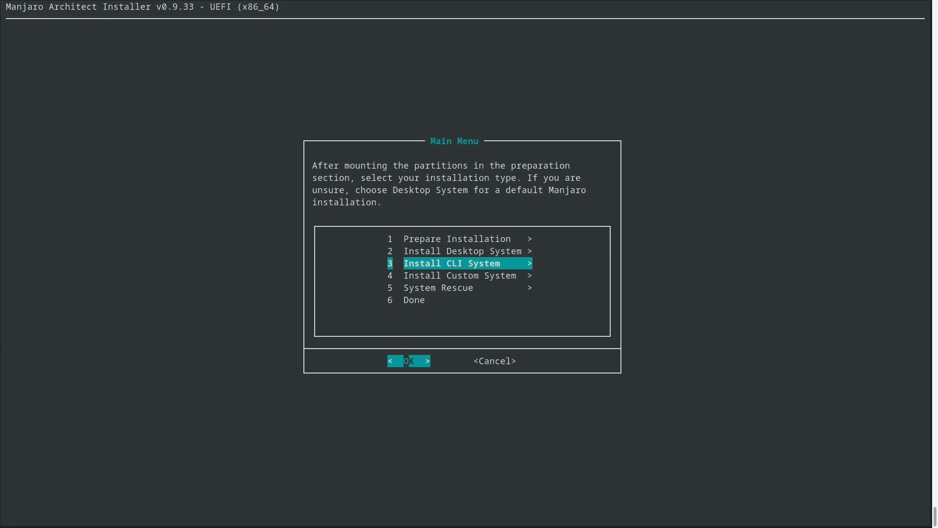
pyautogui.press('Down')
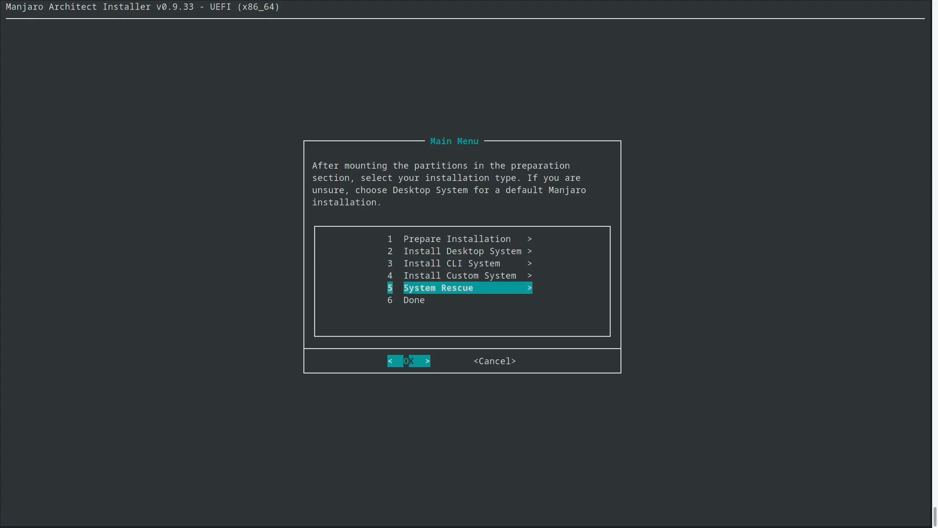
pyautogui.press('Down')
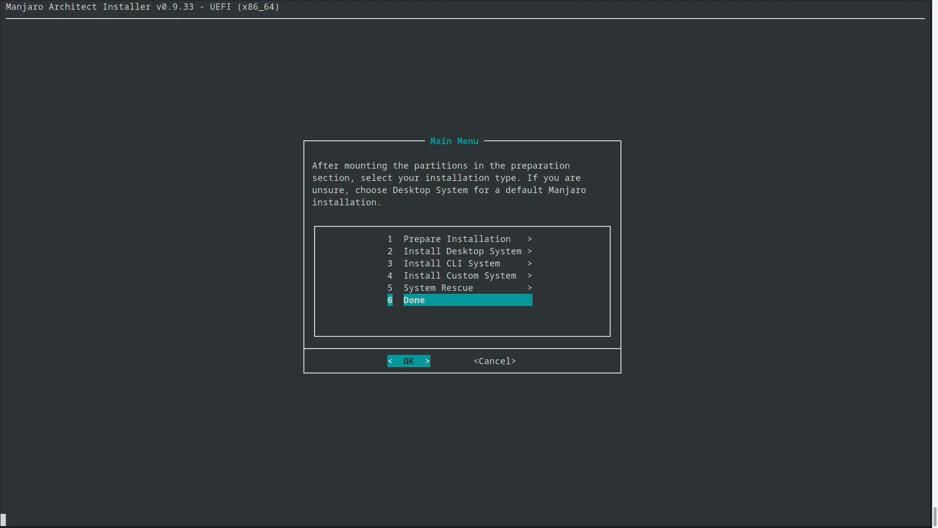
pyautogui.press('Return')
pyautogui.press('Return')
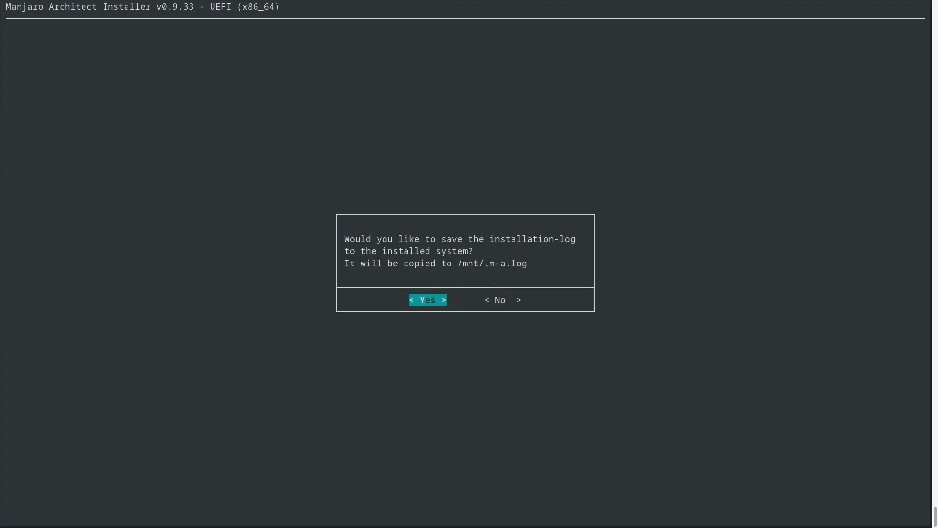
pyautogui.press('Right')
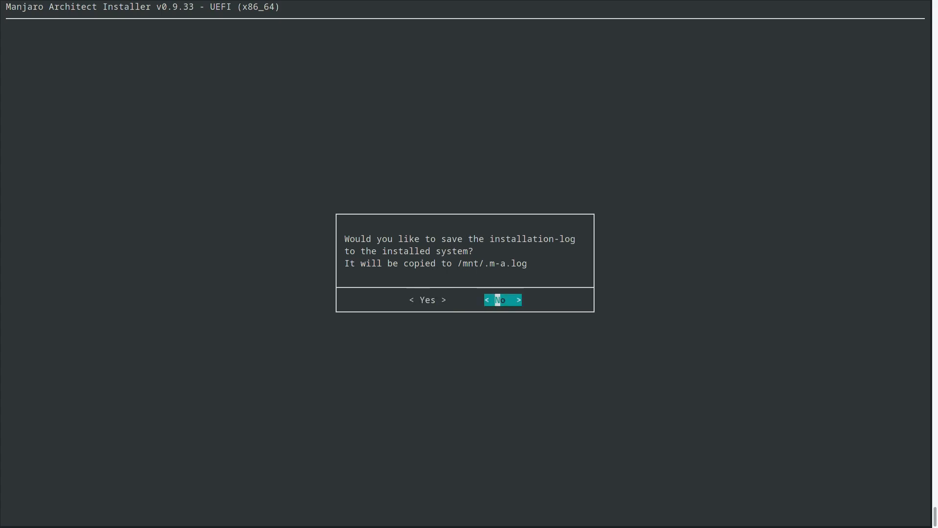
pyautogui.press('Return')
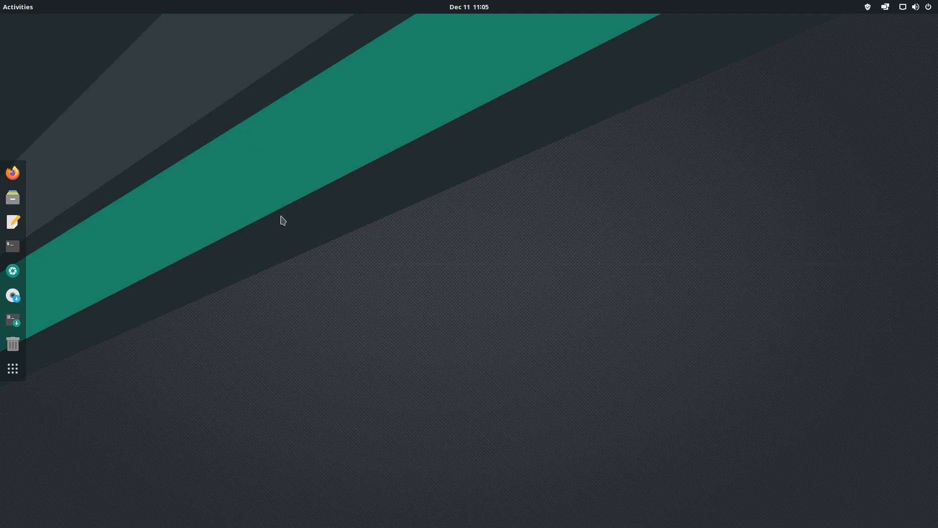
# Step: Restart the computer from the live desktop and confirm the restart
pyautogui.click(923, 7)
pyautogui.click(867, 122)
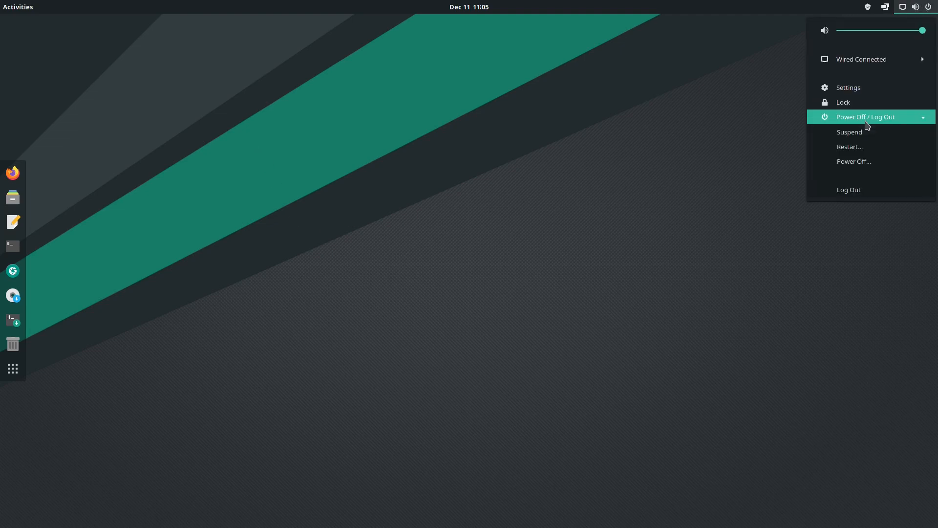
pyautogui.click(843, 152)
pyautogui.click(534, 299)
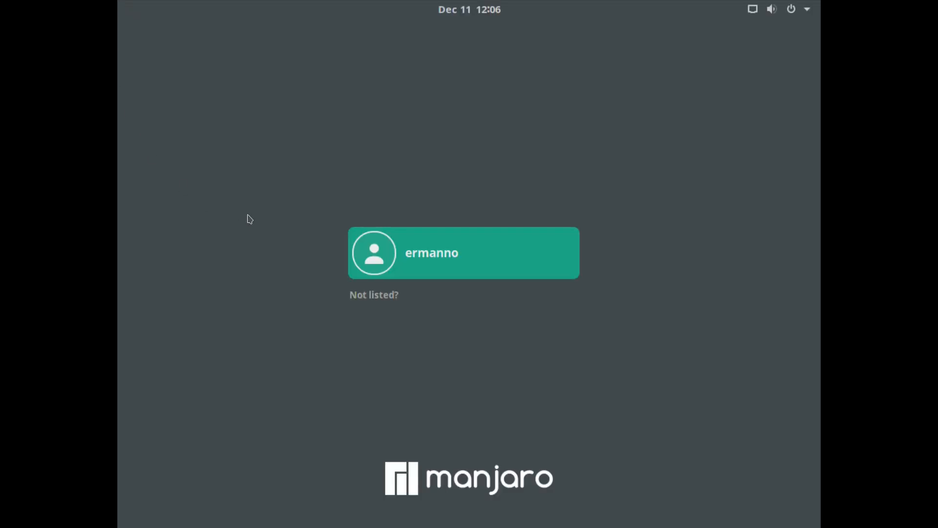
# Step: Log in to the installed system as the listed user by entering the account password
pyautogui.click(449, 251)
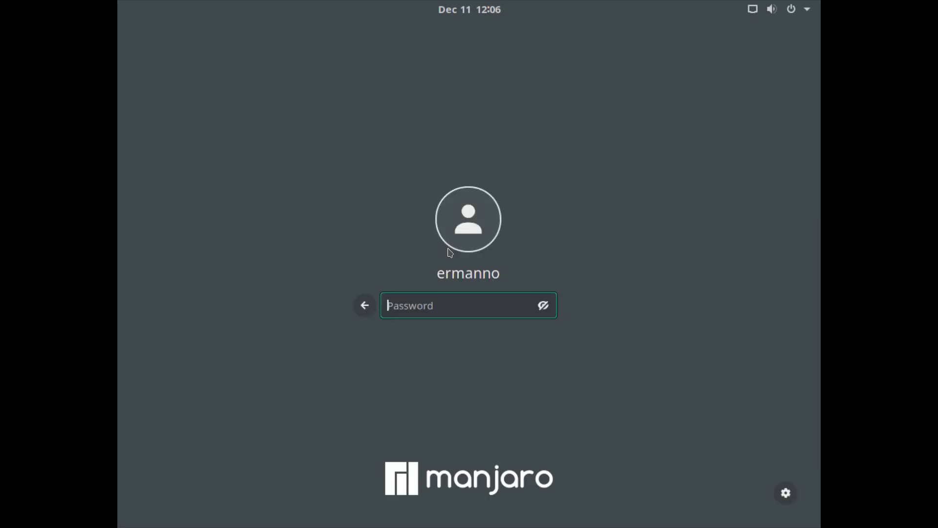
pyautogui.write('**********')
pyautogui.press('Return')
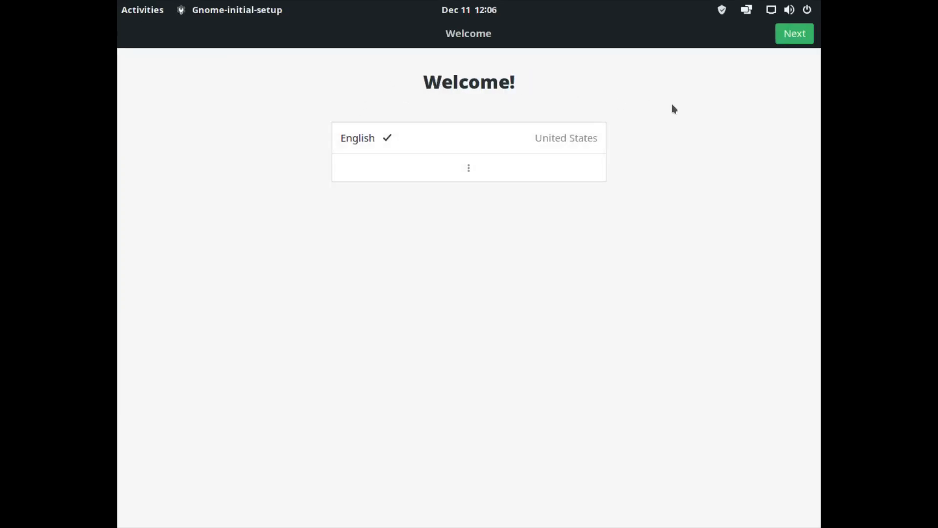
# Step: Complete the initial setup with English, German (Switzerland) keyboard and Location Services on, skipping online accounts and declining the tour
pyautogui.click(785, 42)
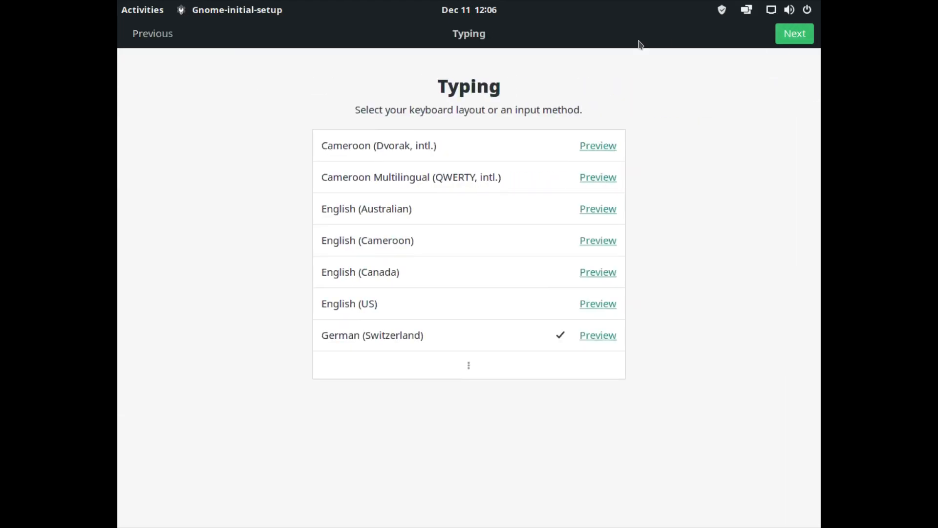
pyautogui.click(797, 33)
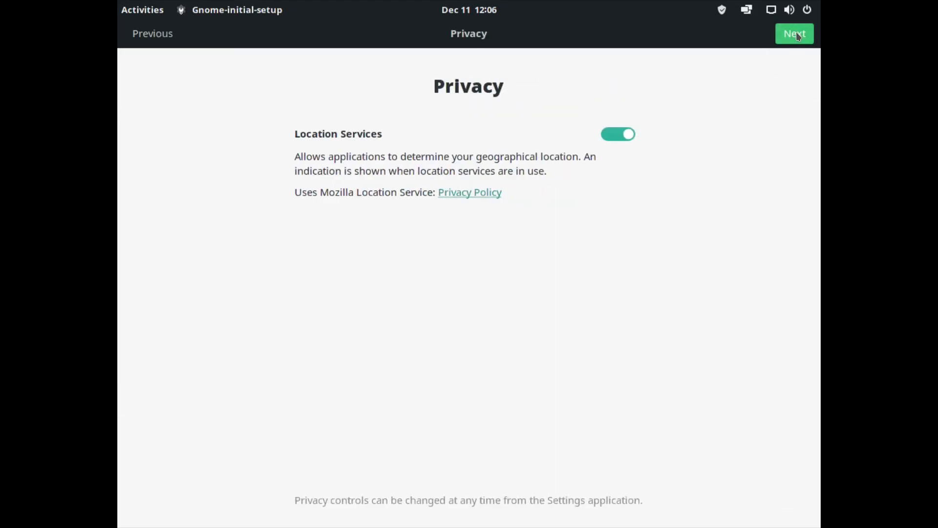
pyautogui.click(797, 37)
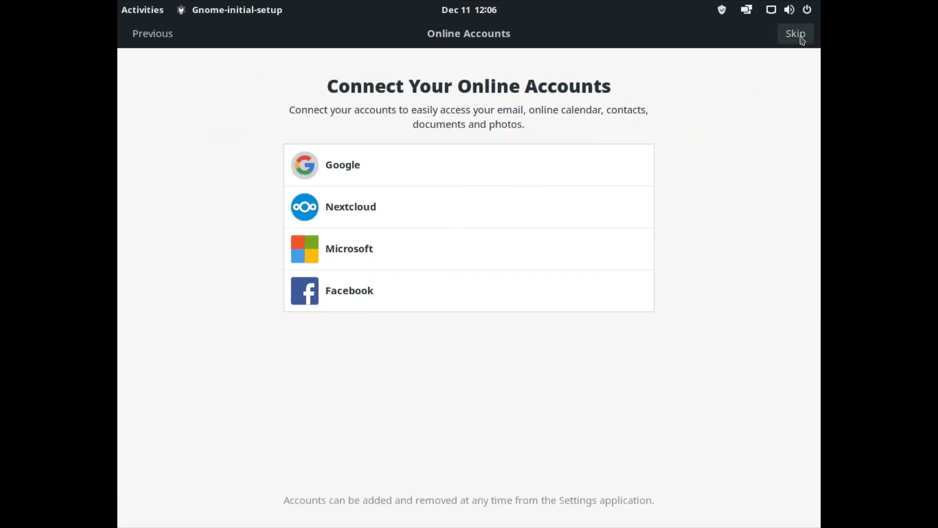
pyautogui.click(795, 36)
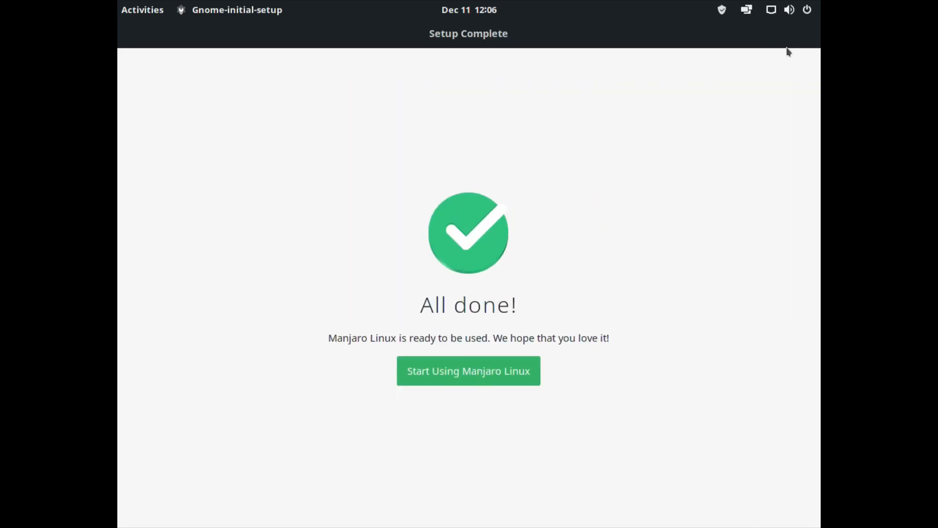
pyautogui.click(461, 379)
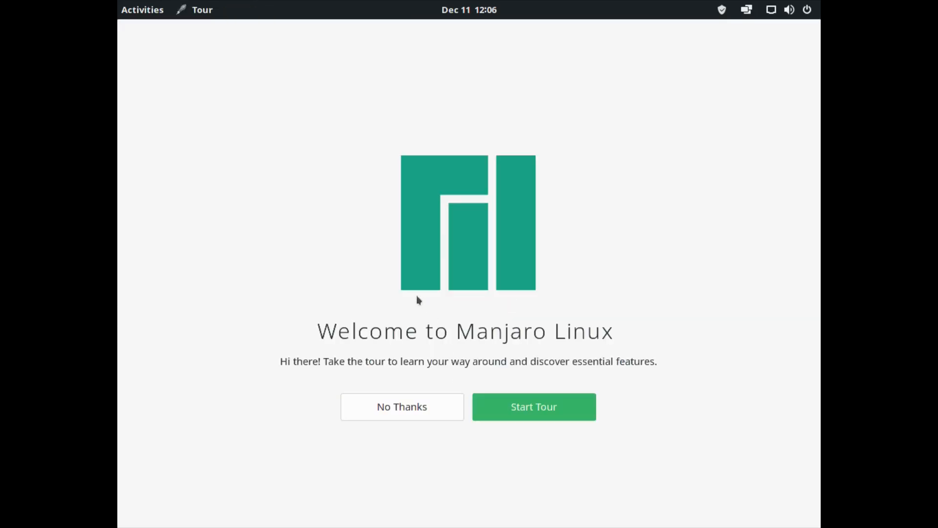
pyautogui.click(380, 412)
# Step: Set the display to 1920 × 1080 (16:9) at 60.00 Hz, keep the changes, and close Settings
pyautogui.rightClick(766, 118)
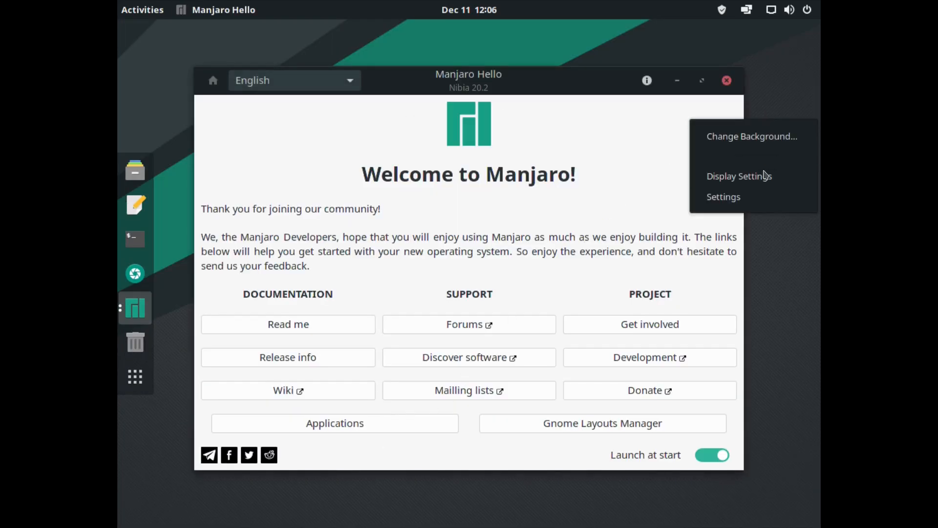
pyautogui.click(765, 175)
pyautogui.click(636, 141)
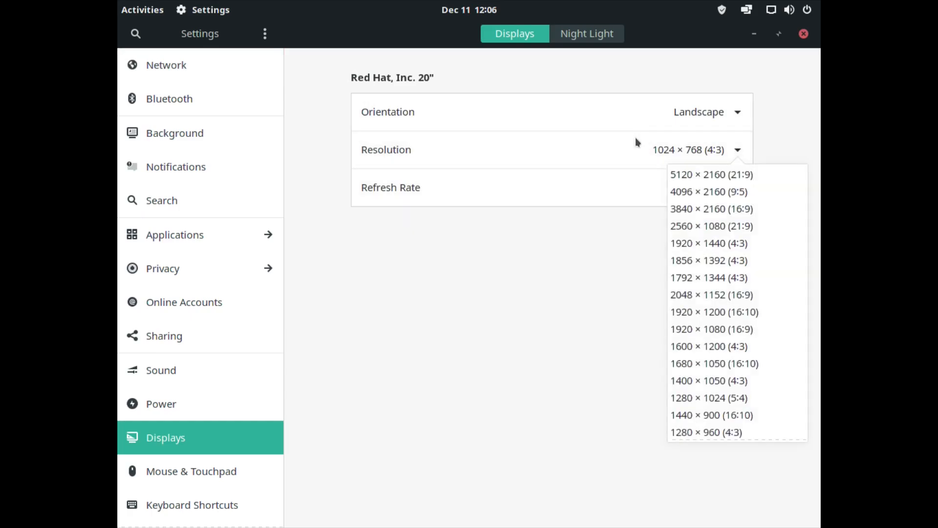
pyautogui.click(691, 329)
pyautogui.click(679, 202)
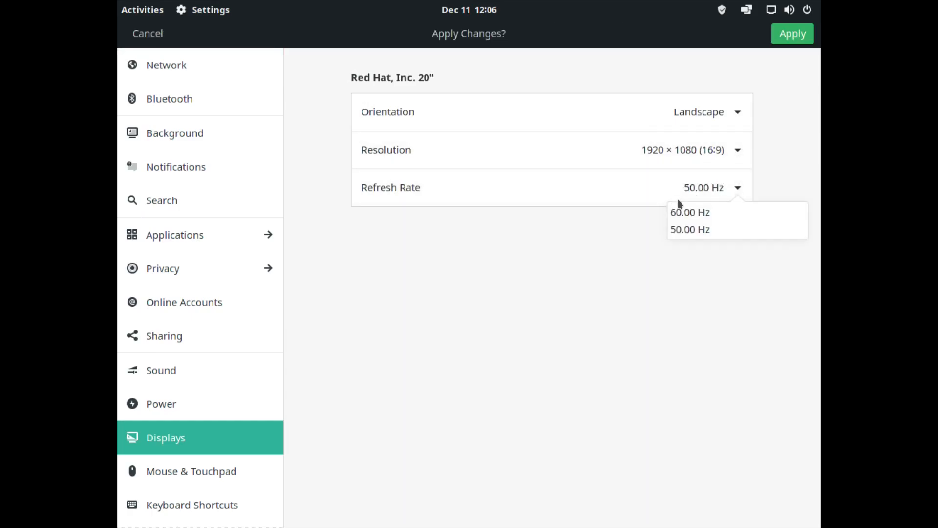
pyautogui.click(687, 212)
pyautogui.click(789, 33)
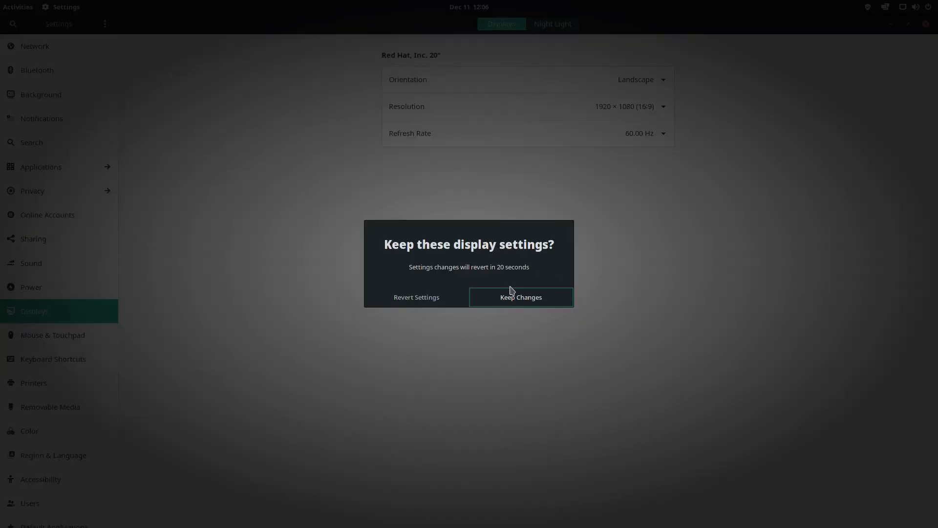
pyautogui.click(512, 296)
pyautogui.click(926, 24)
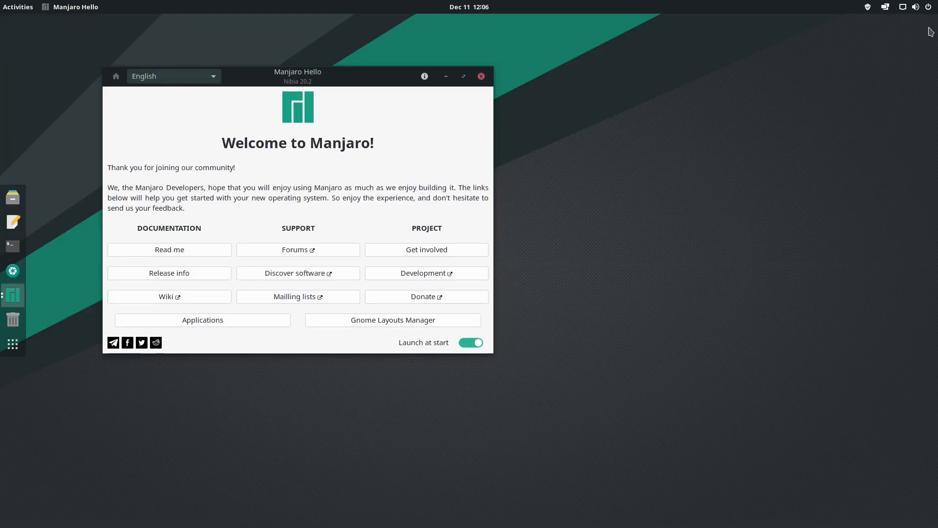
# Step: Close the Manjaro Hello welcome window
pyautogui.moveTo(342, 85); pyautogui.dragTo(529, 121)
pyautogui.click(667, 113)
pyautogui.click(481, 77)
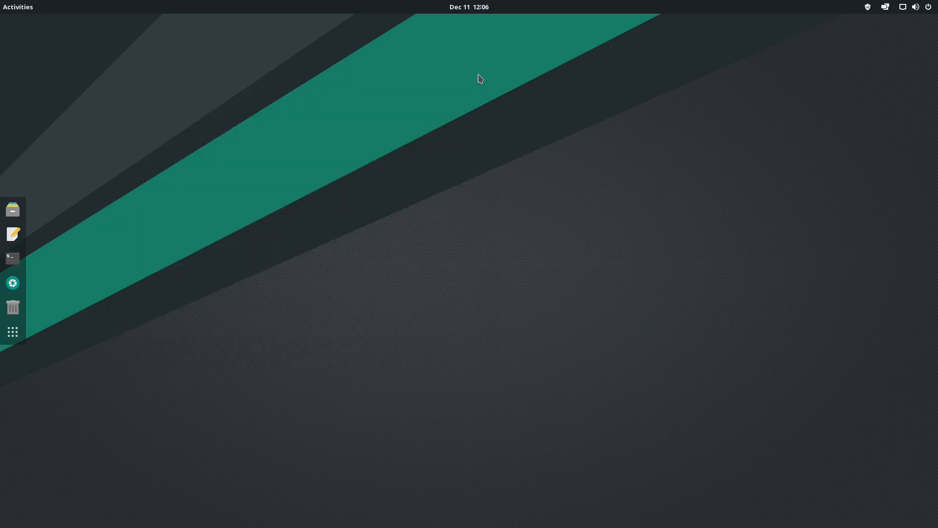
# Step: Open a terminal in full screen with a cleared prompt and enlarged text
pyautogui.click(17, 262)
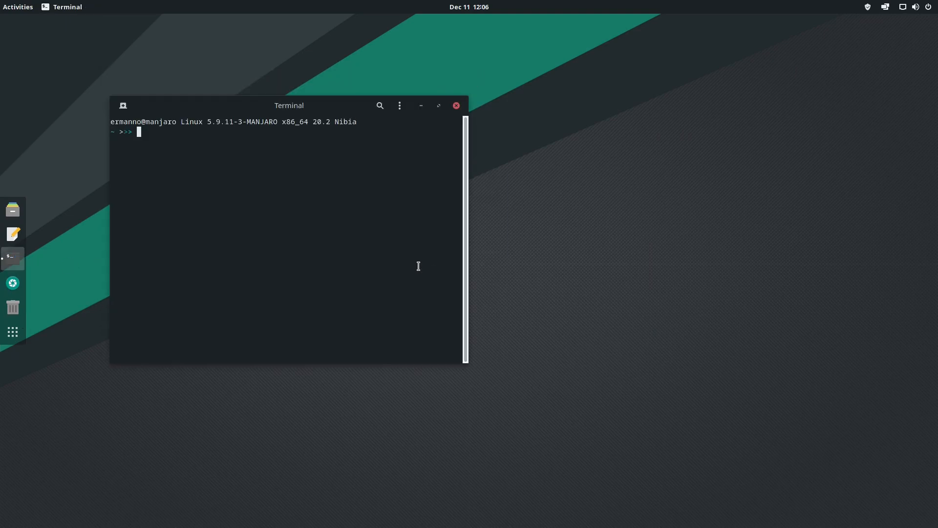
pyautogui.moveTo(237, 106); pyautogui.dragTo(415, 129)
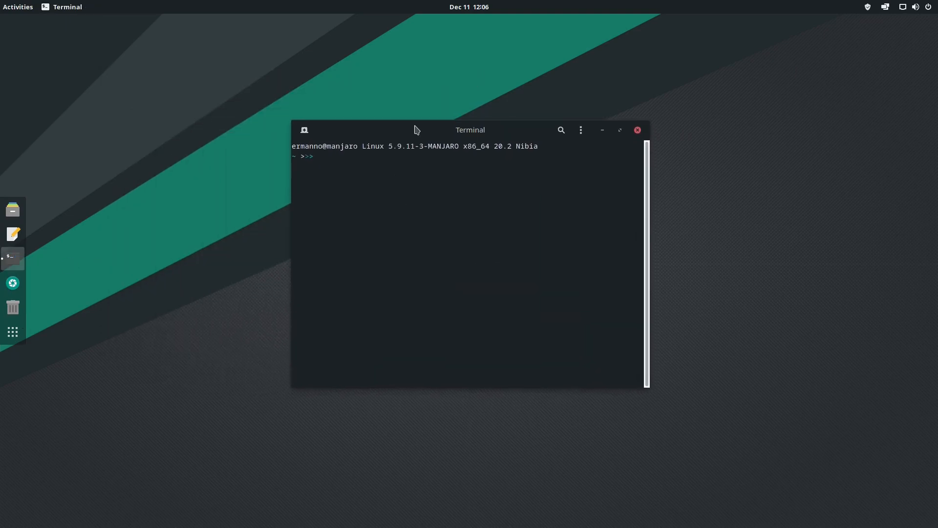
pyautogui.press('F11')
pyautogui.hotkey('ctrl', 'l')
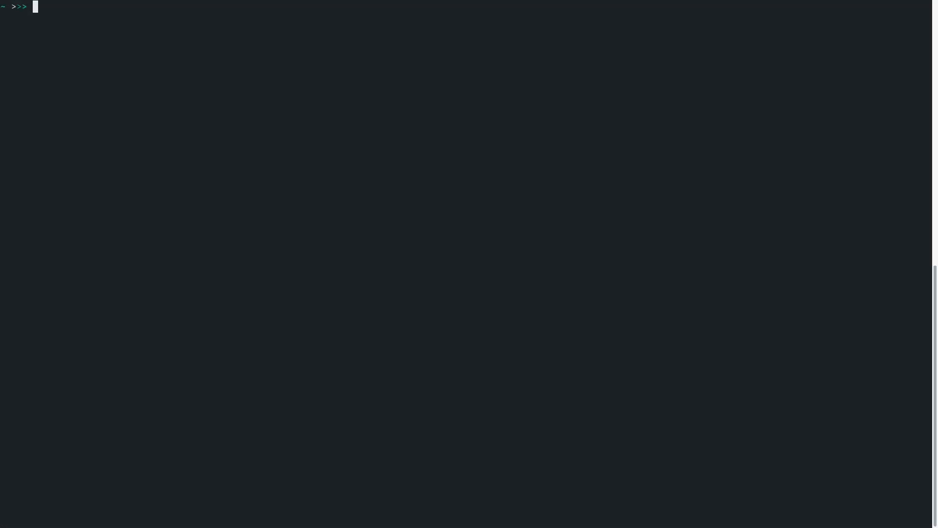
pyautogui.hotkey('ctrl', '+')
pyautogui.hotkey('ctrl', '+')
# Step: Run lsblk to examine the disks, partitions and LVM mount points, and close the terminal session
pyautogui.write('lsb')
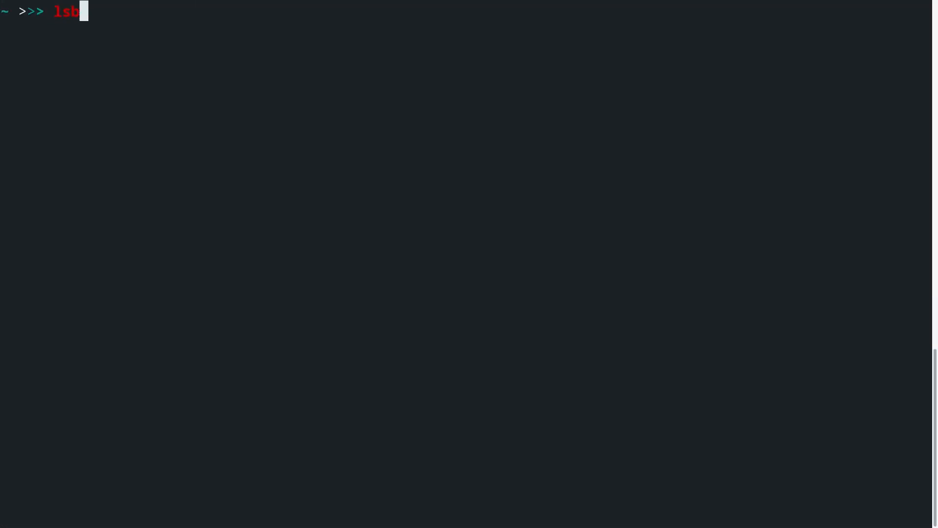
pyautogui.write('lk')
pyautogui.press('Return')
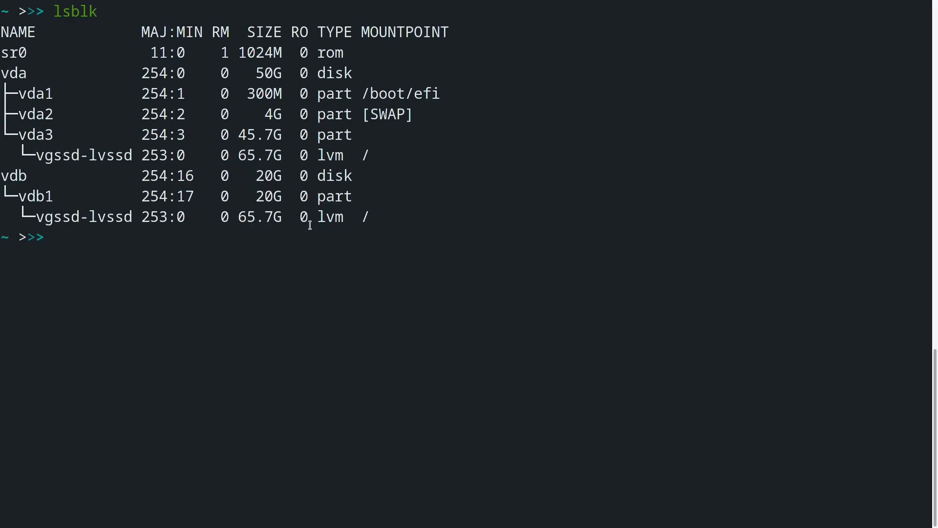
pyautogui.hotkey('ctrl', 'd')
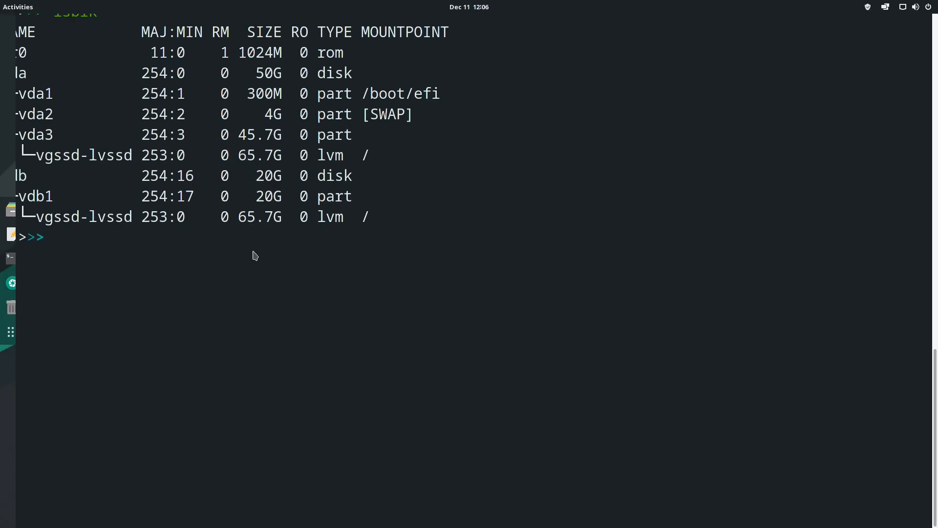